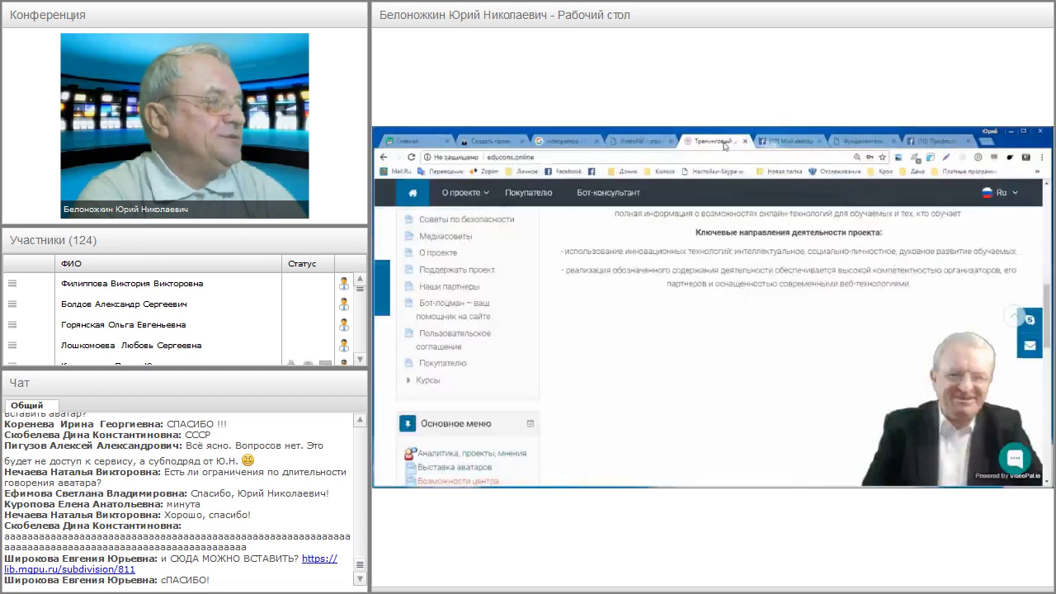
Go to the already open VideoPal project creation page and look over its video selection step
click(639, 141)
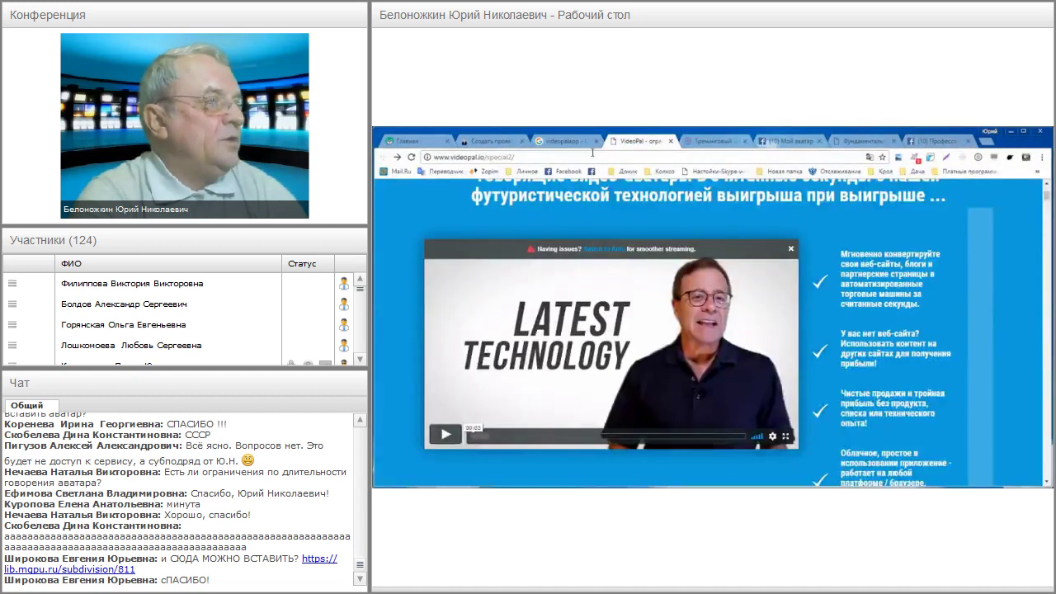
click(491, 141)
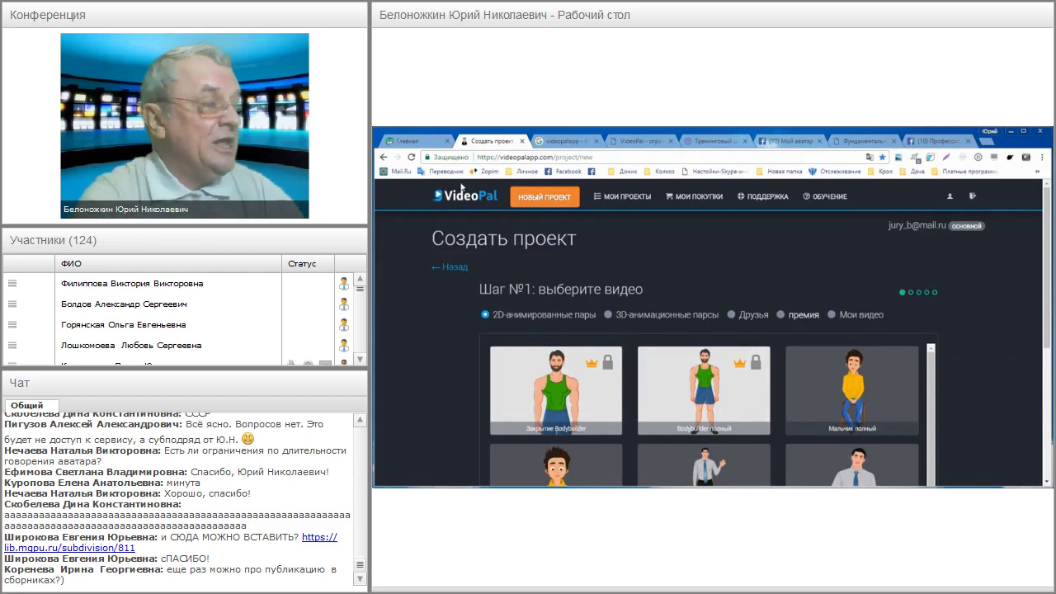
scroll(608, 275, down, 3)
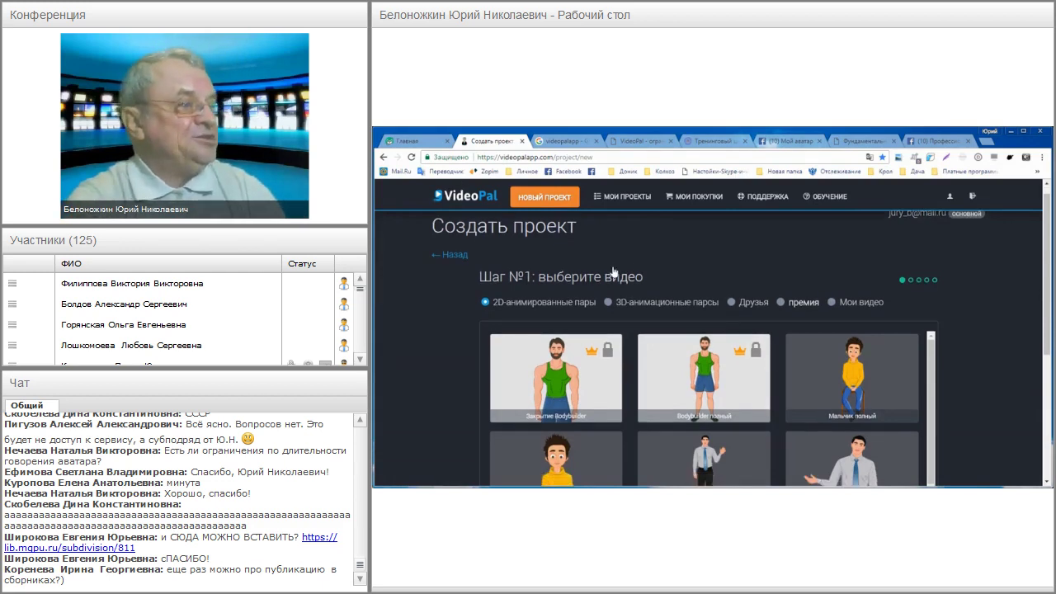
scroll(613, 272, down, 5)
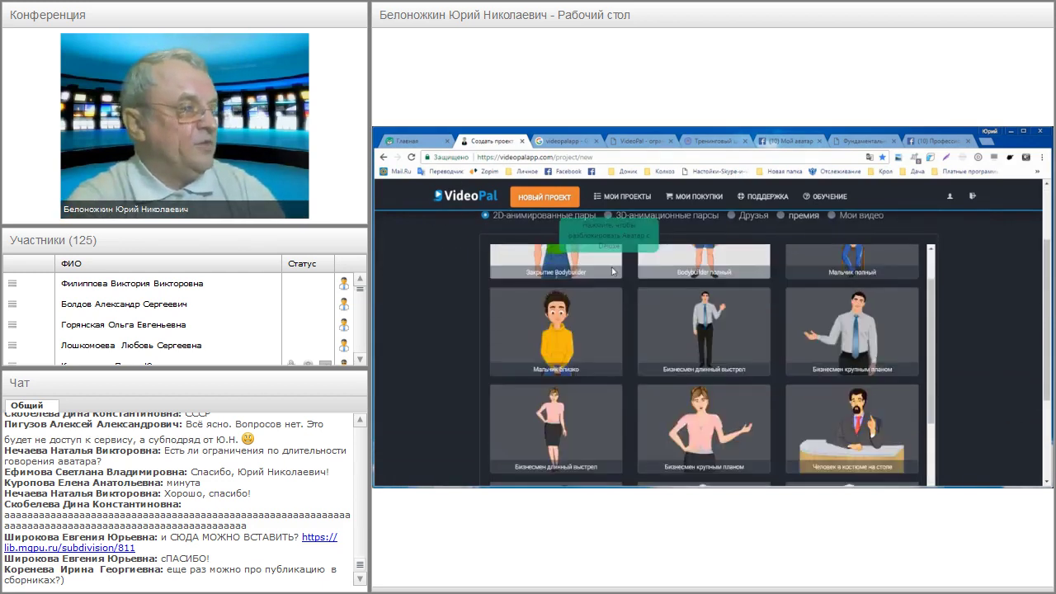
scroll(611, 272, up, 10)
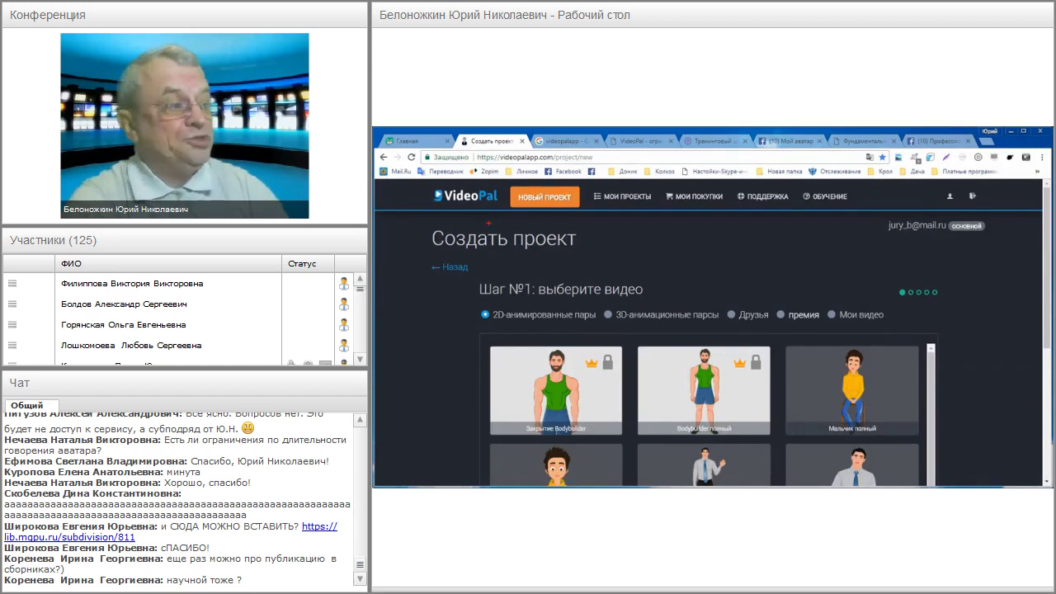
Circle the "Создать проект" heading with the screen pen and clear the mark
mouse_move(488, 222)
mouse_down()
mouse_move(434, 223)
mouse_move(438, 252)
mouse_move(553, 257)
mouse_move(581, 238)
mouse_move(493, 225)
mouse_up()
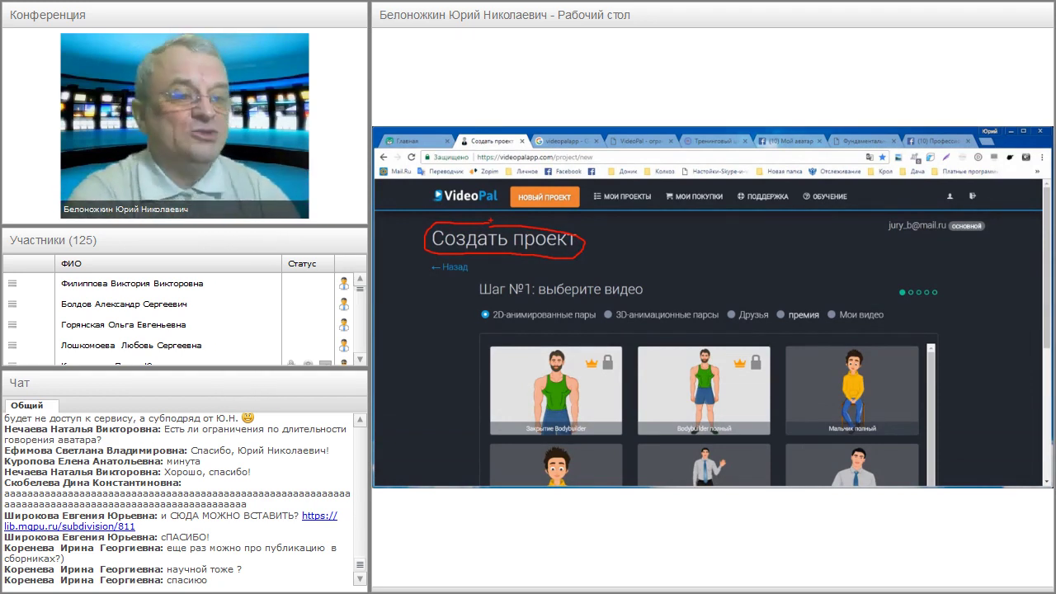
key(Escape)
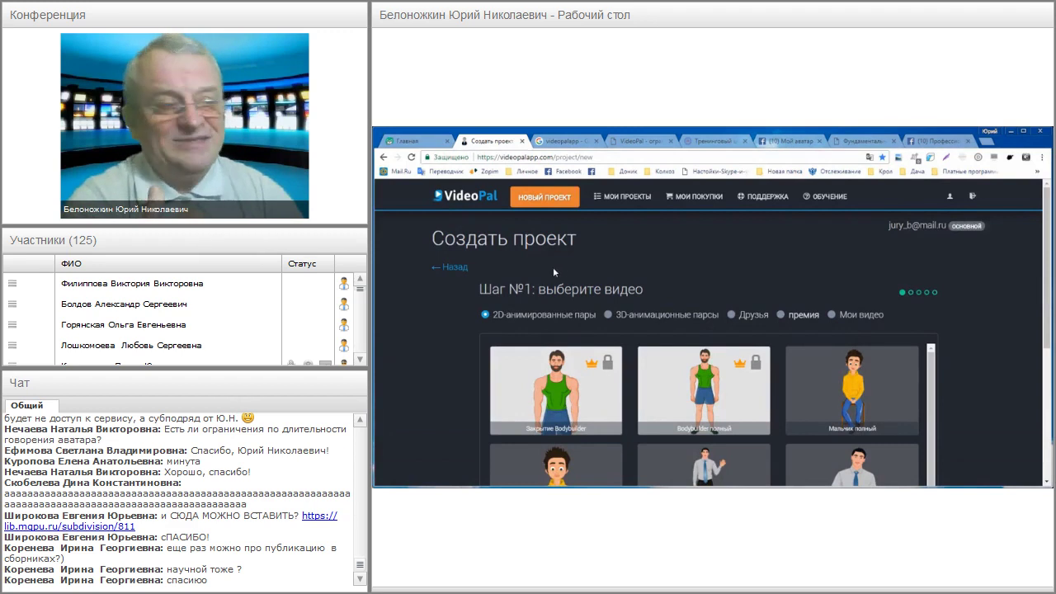
Examine the 2D animated avatars offered in the first step of the project, with the page zoomed out
scroll(457, 316, down, 1)
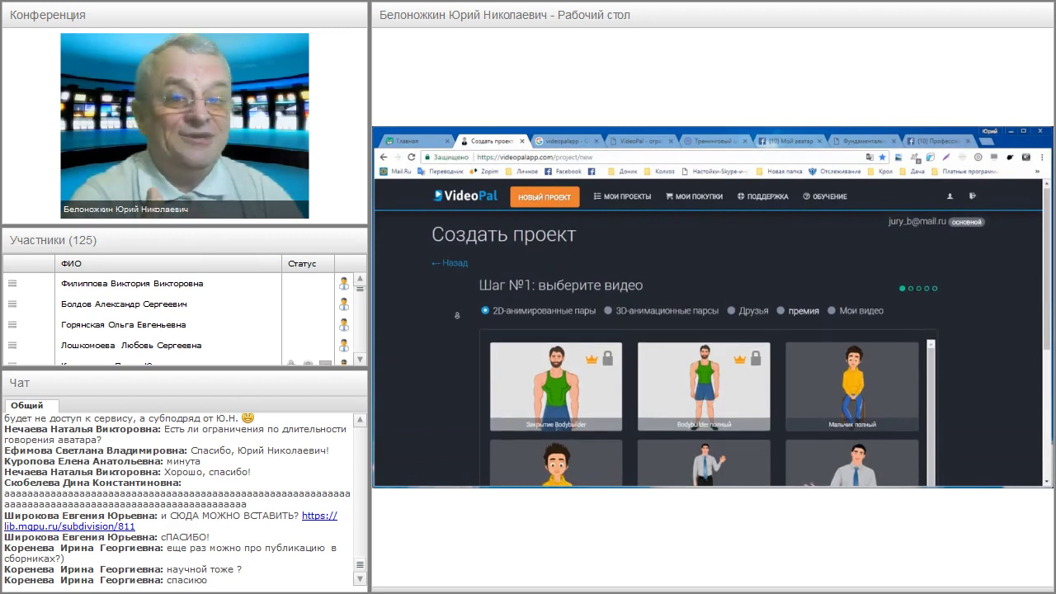
scroll(457, 316, down, 3)
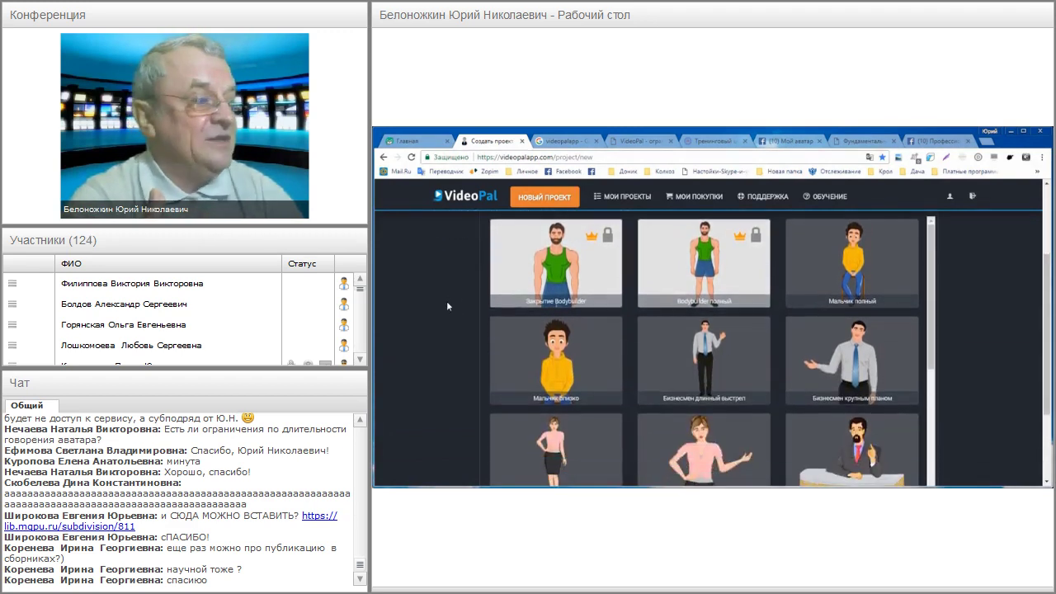
scroll(446, 301, up, 3)
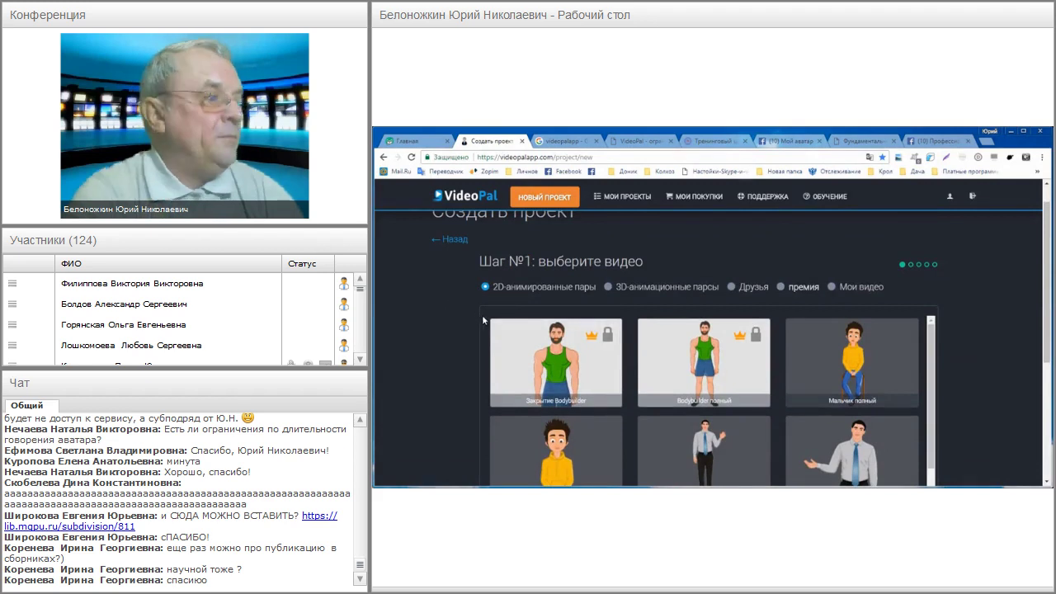
key(ctrl+minus)
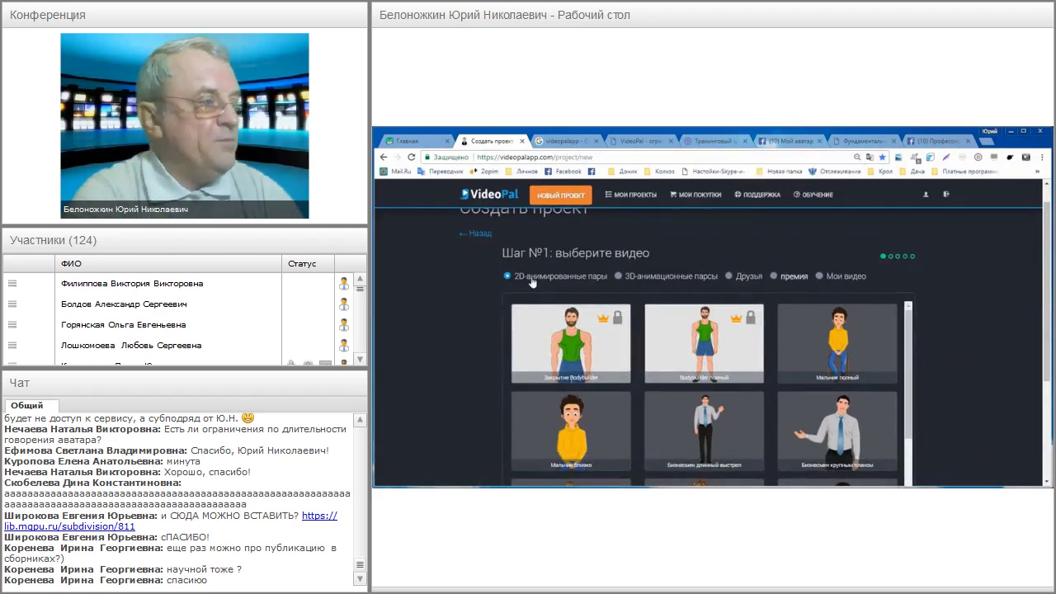
scroll(545, 285, down, 1)
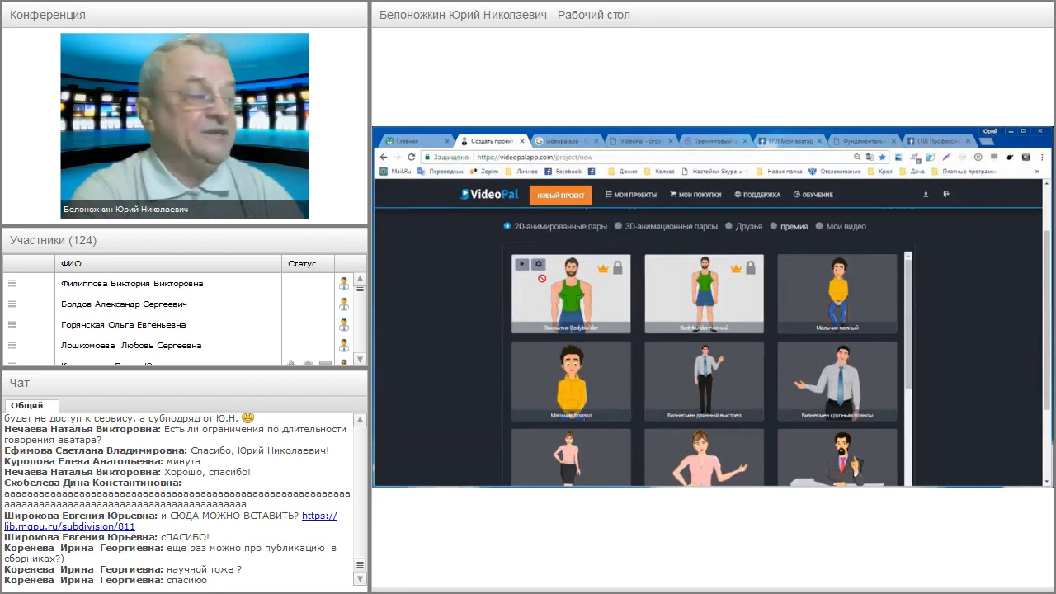
scroll(484, 286, down, 2)
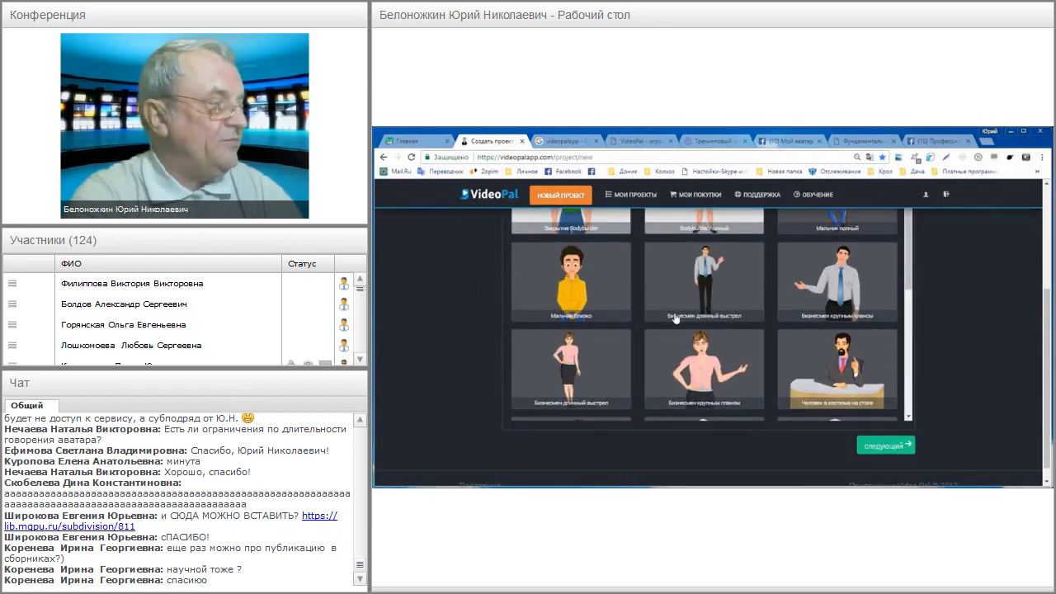
mouse_move(913, 283)
mouse_down()
mouse_move(900, 378)
mouse_move(903, 285)
mouse_up()
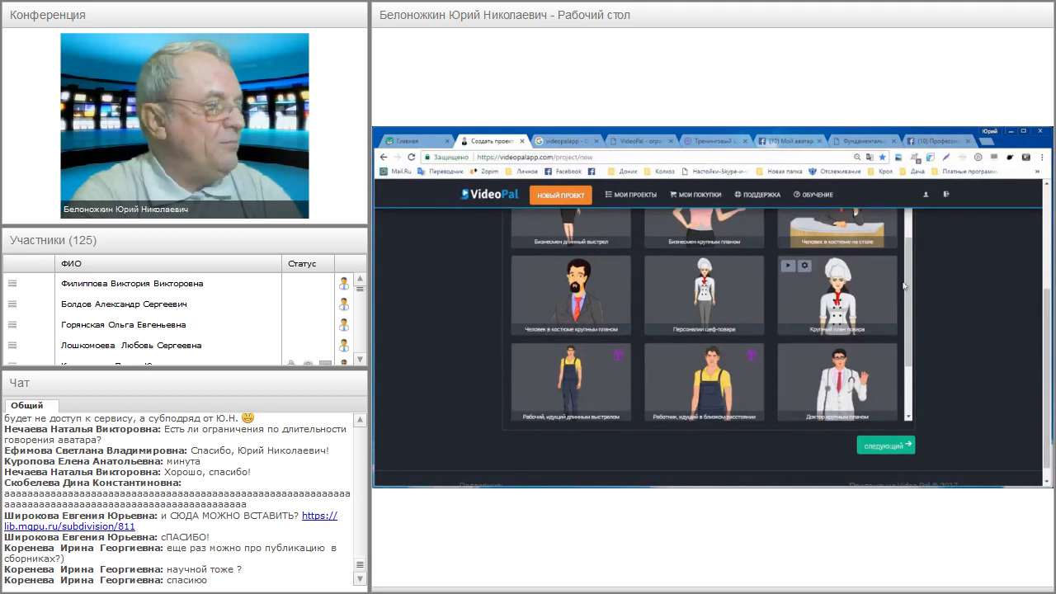
scroll(867, 281, up, 1)
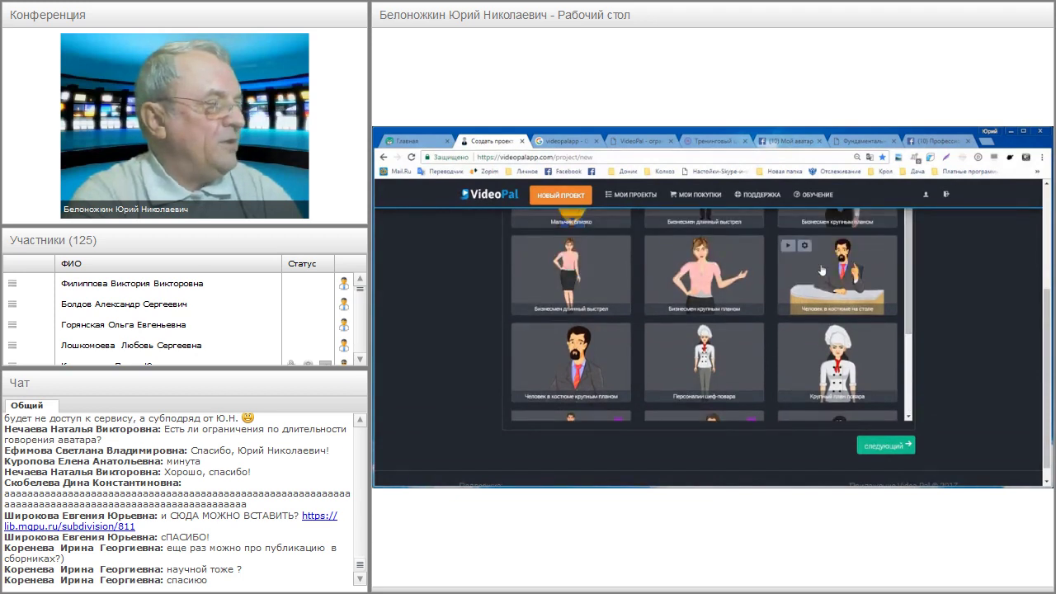
scroll(747, 346, up, 3)
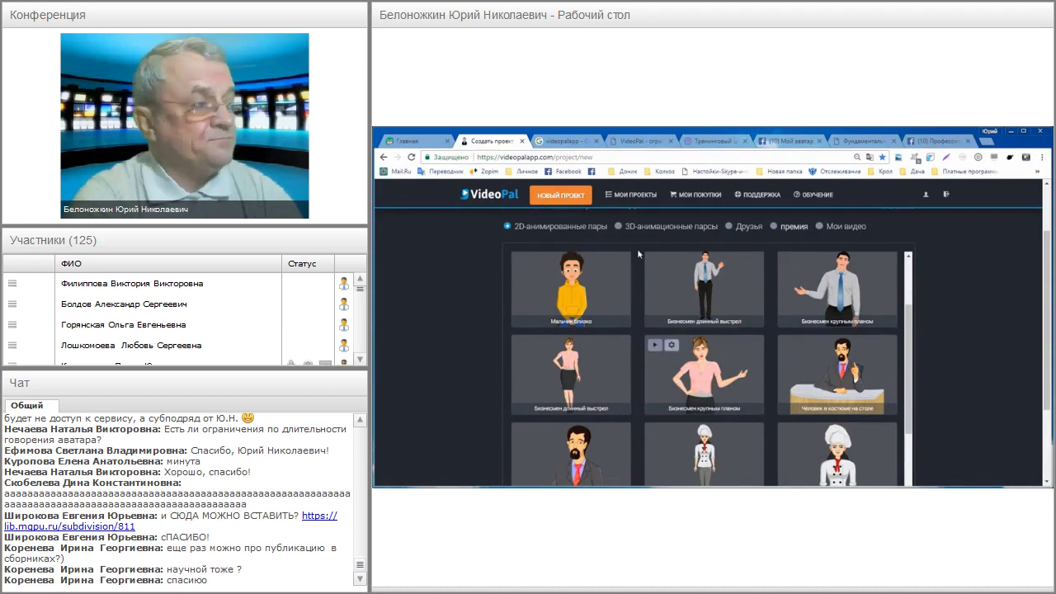
Display the 3D animated avatars (3D-анимационные парсы) and examine the whole collection
click(619, 225)
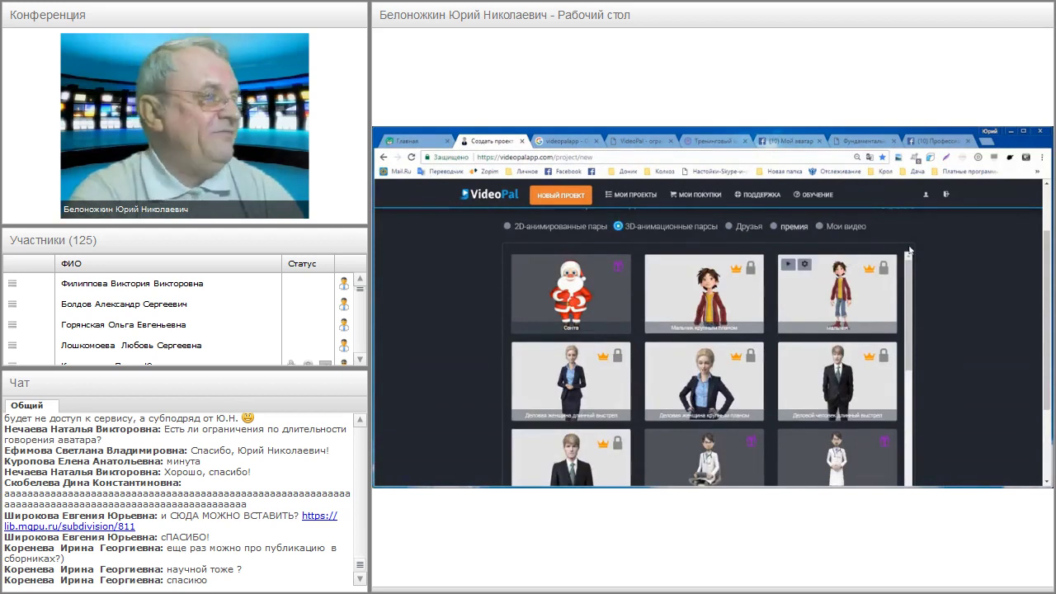
scroll(735, 260, down, 1)
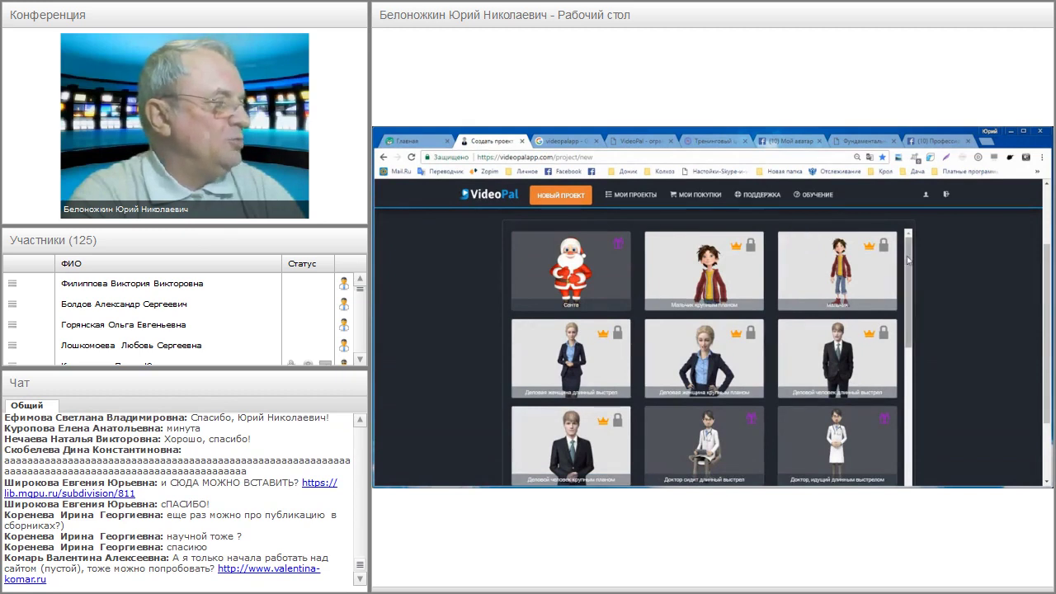
scroll(880, 291, down, 2)
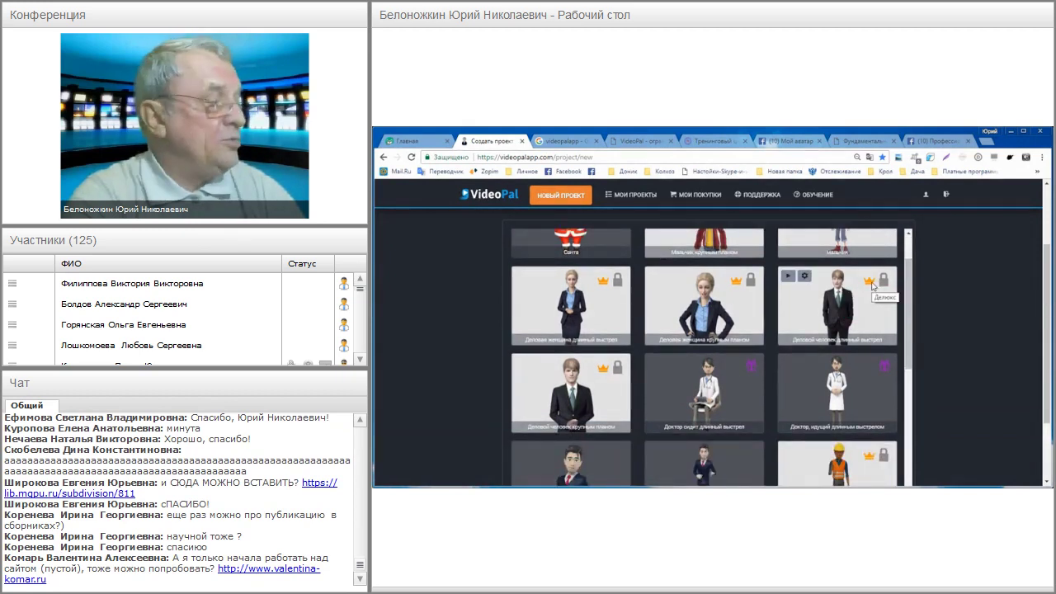
scroll(904, 311, down, 2)
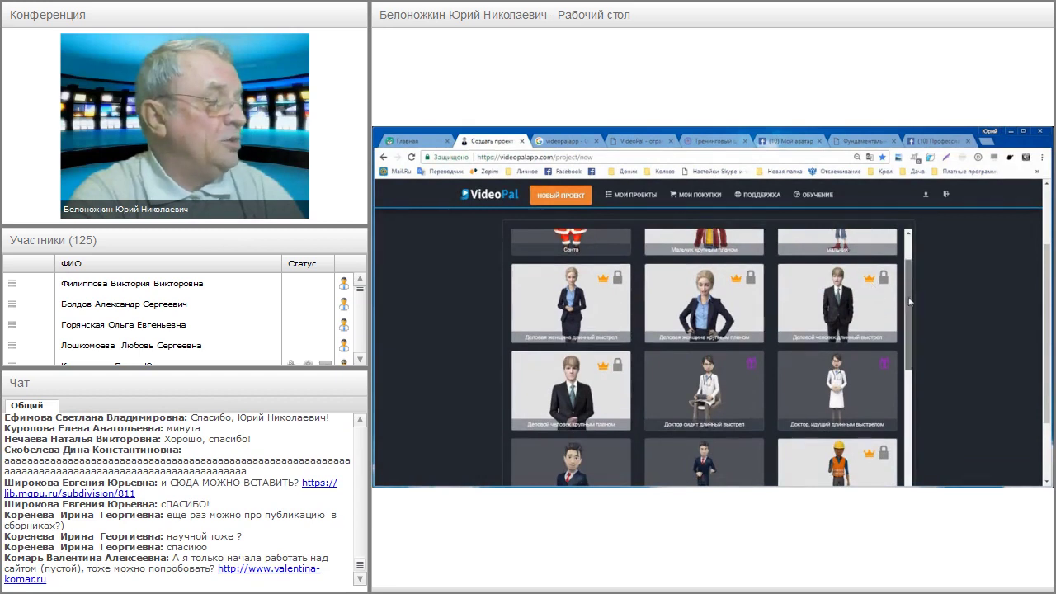
scroll(903, 311, down, 1)
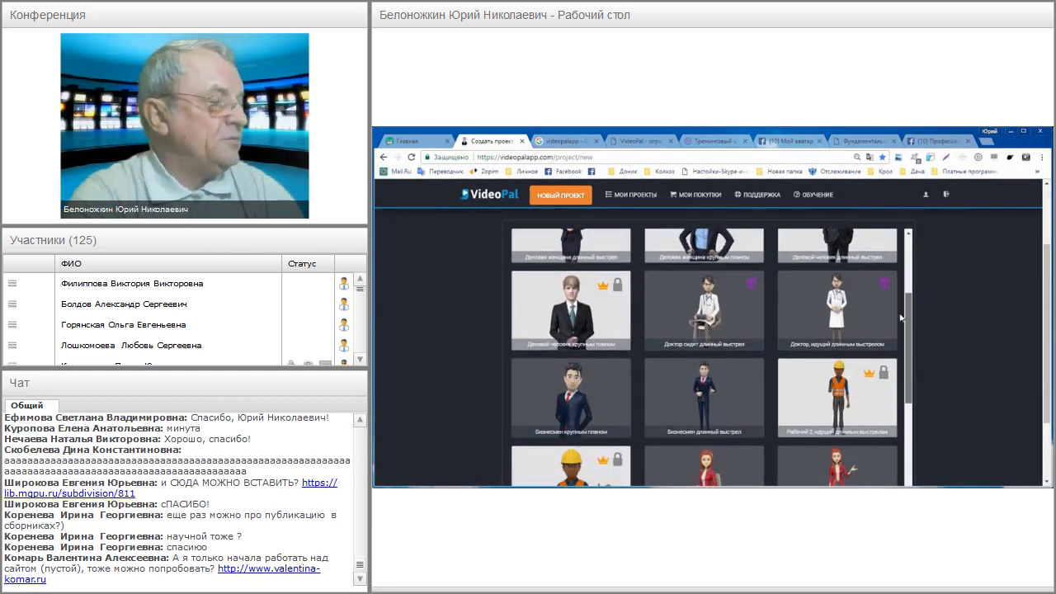
scroll(900, 331, down, 2)
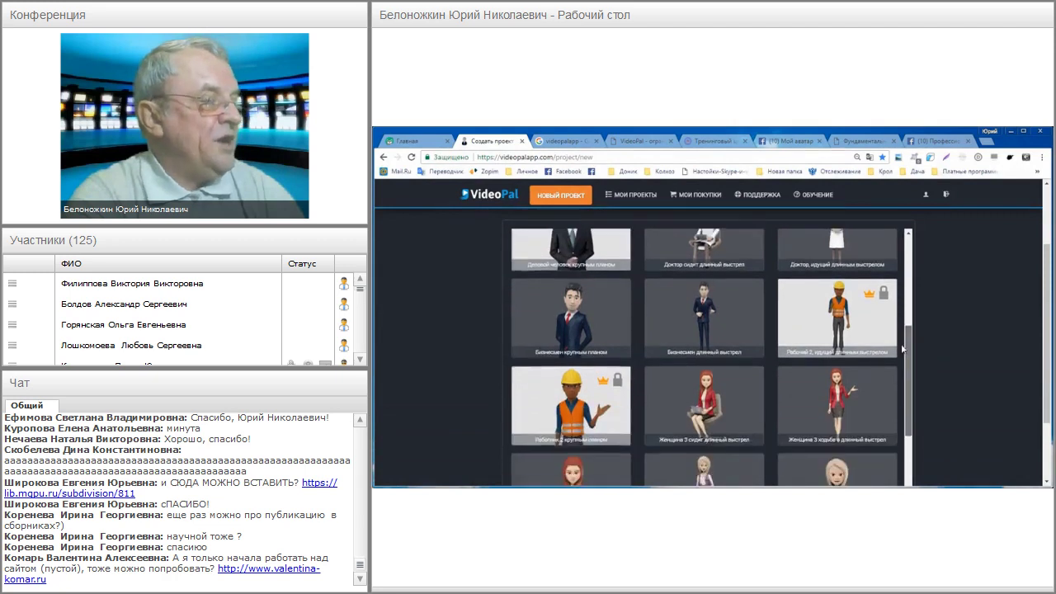
scroll(902, 359, down, 3)
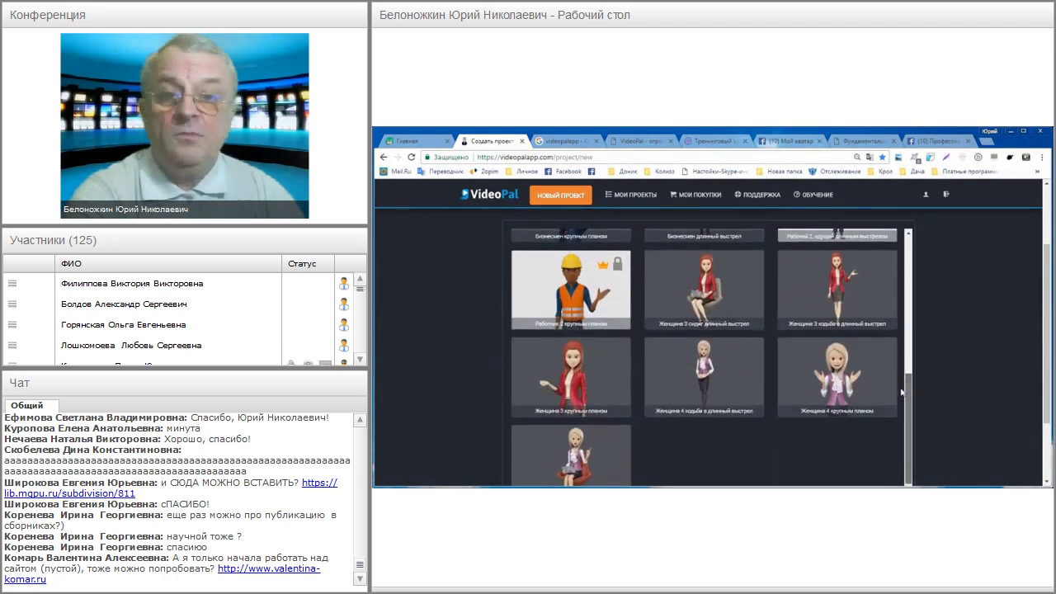
scroll(939, 314, up, 2)
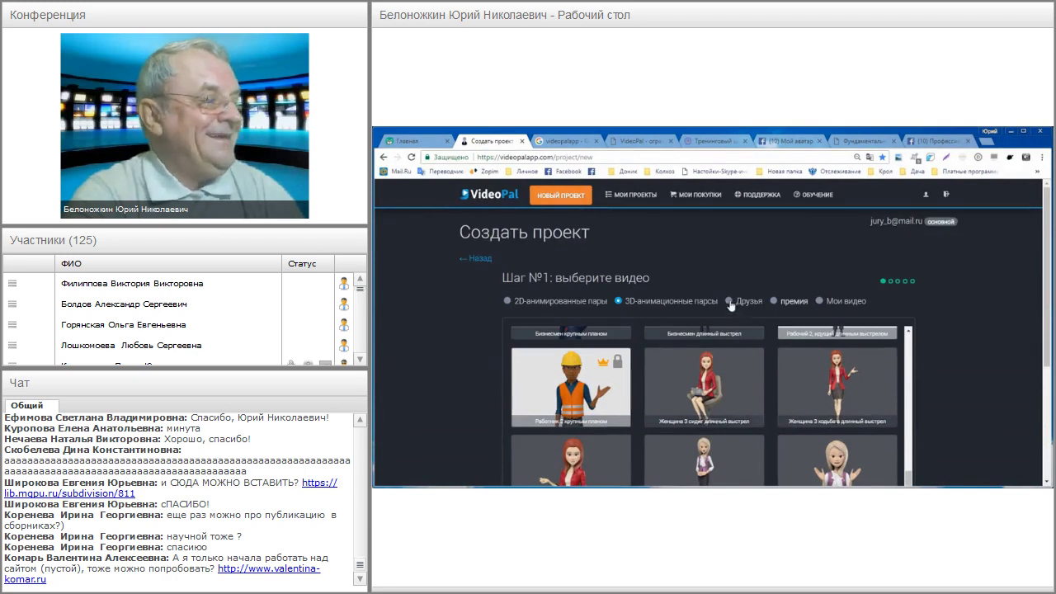
Filter the avatars to the "Друзья" category and look through the live presenters on offer
click(730, 302)
scroll(974, 281, down, 1)
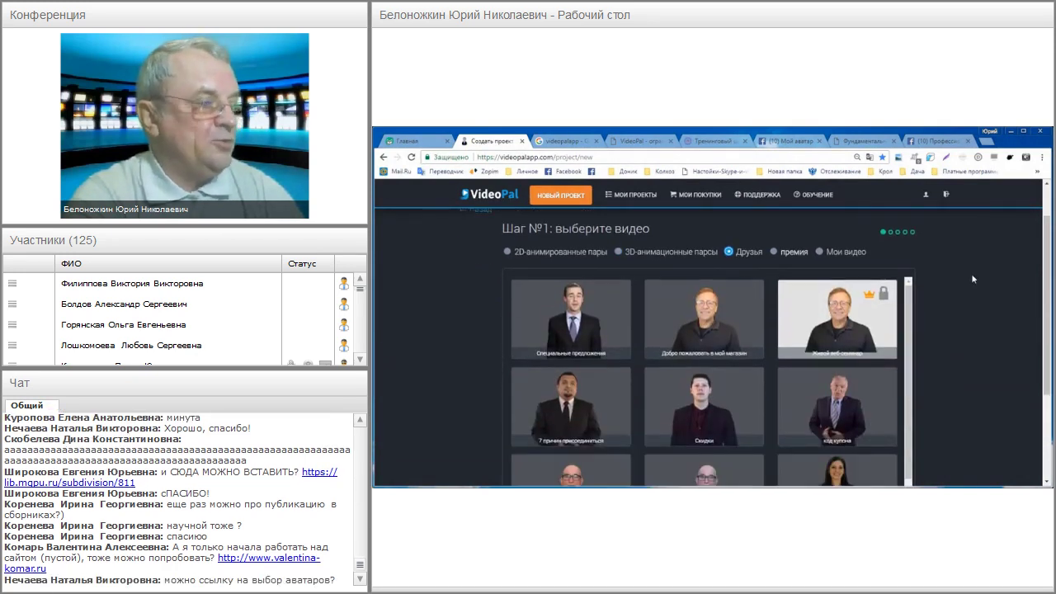
scroll(941, 289, down, 2)
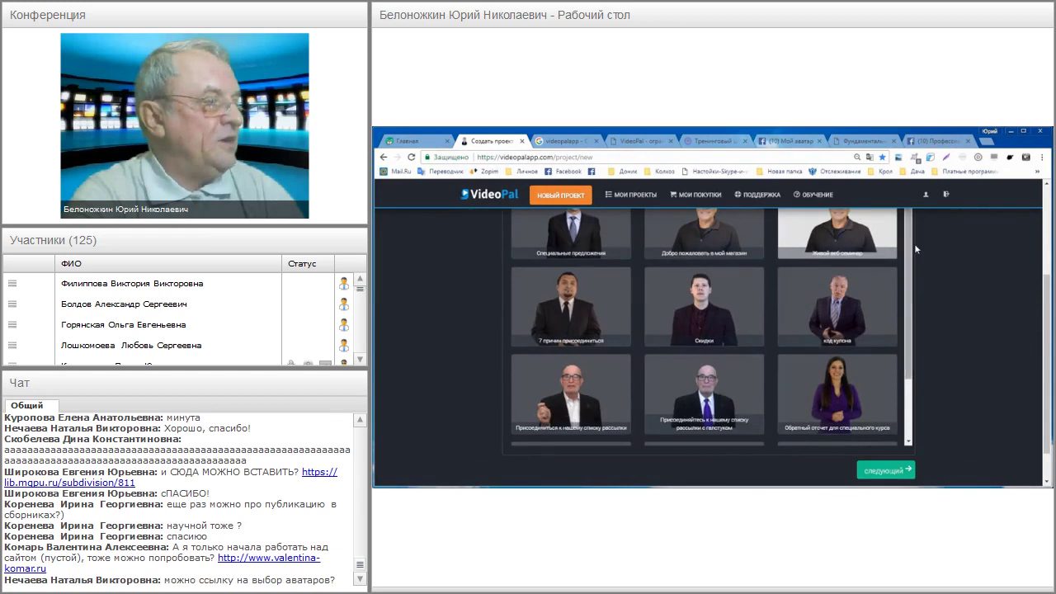
scroll(908, 241, up, 2)
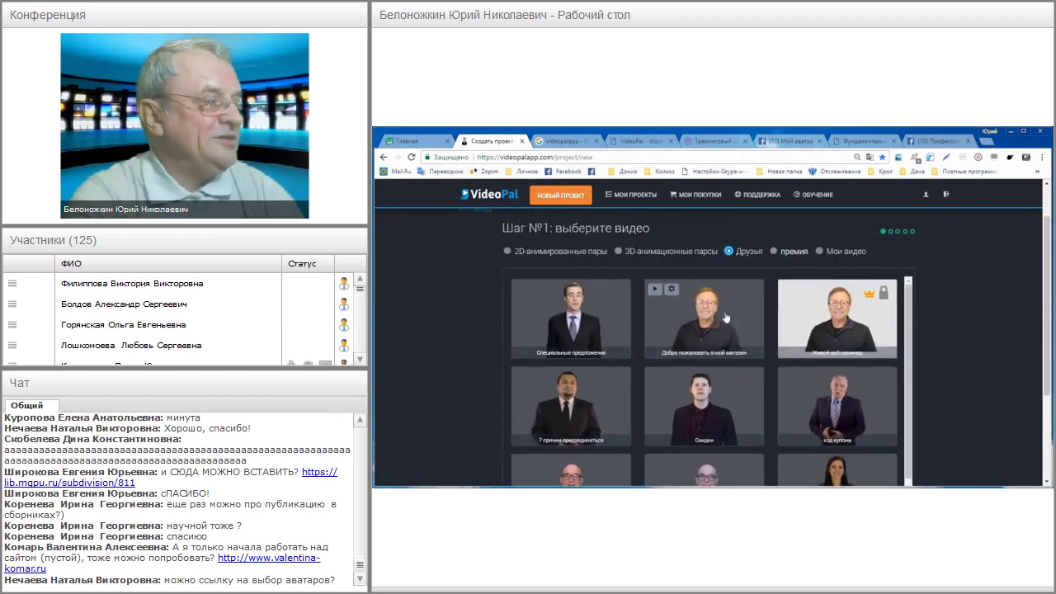
scroll(907, 286, down, 1)
scroll(912, 348, down, 1)
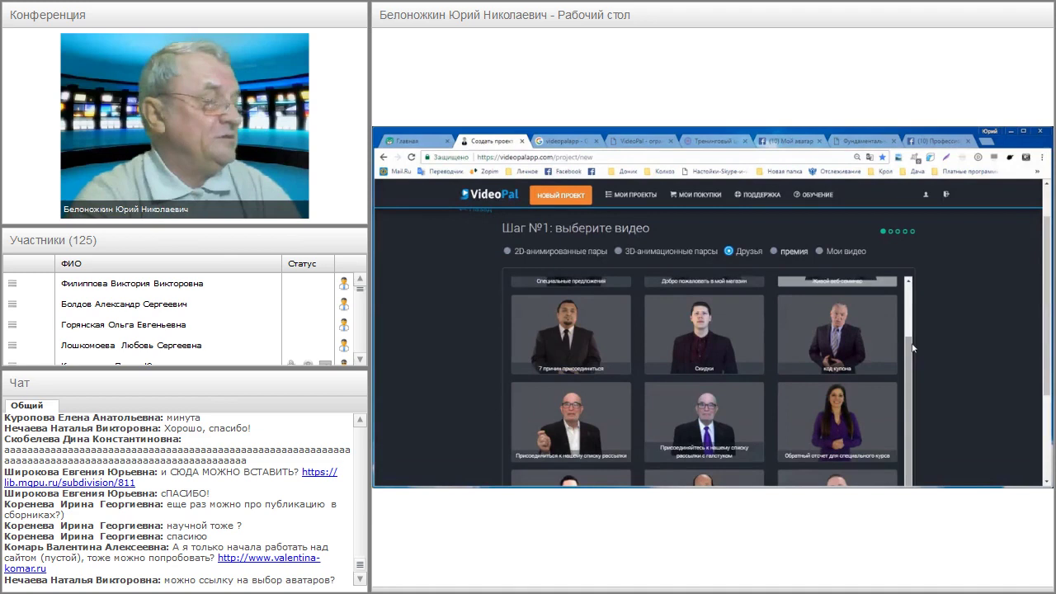
scroll(980, 295, down, 2)
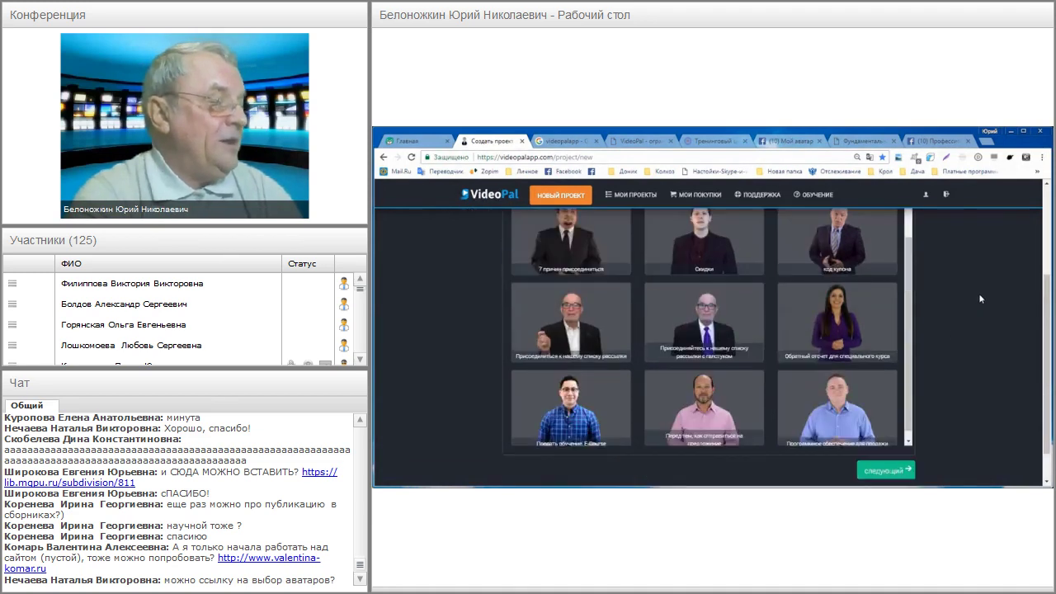
scroll(1006, 288, up, 2)
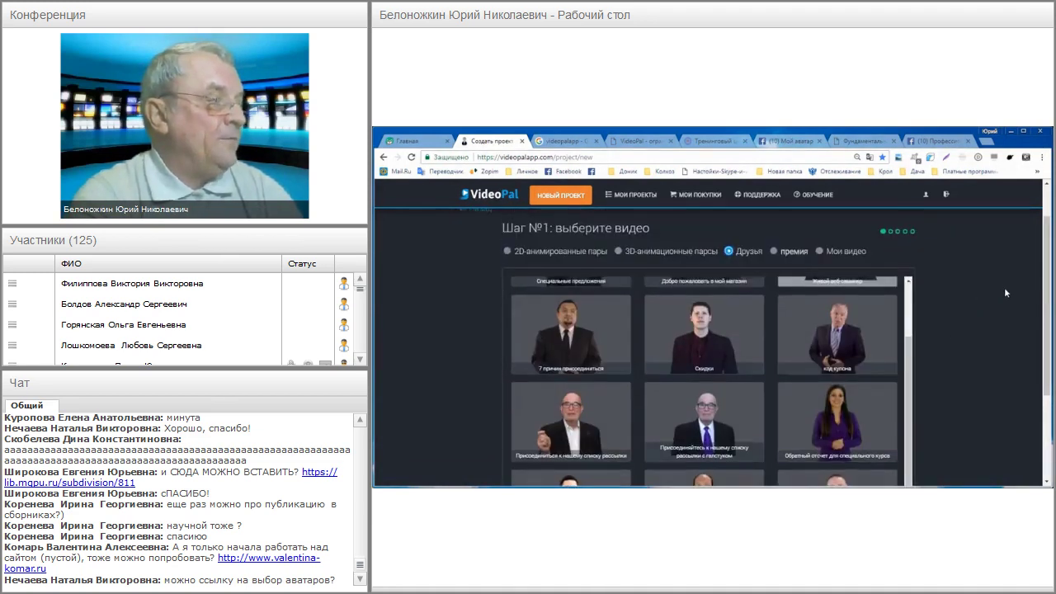
scroll(1004, 293, down, 2)
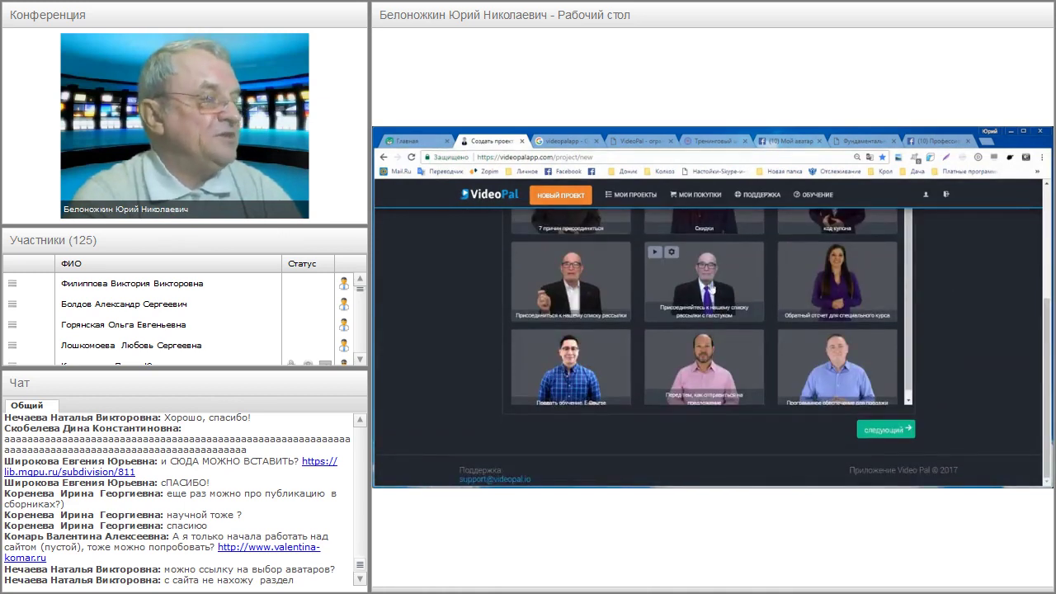
Open and close the preview of the "Присоединяйтесь к нашему списку рассылки с галстуком" avatar, and select it for the project
click(658, 249)
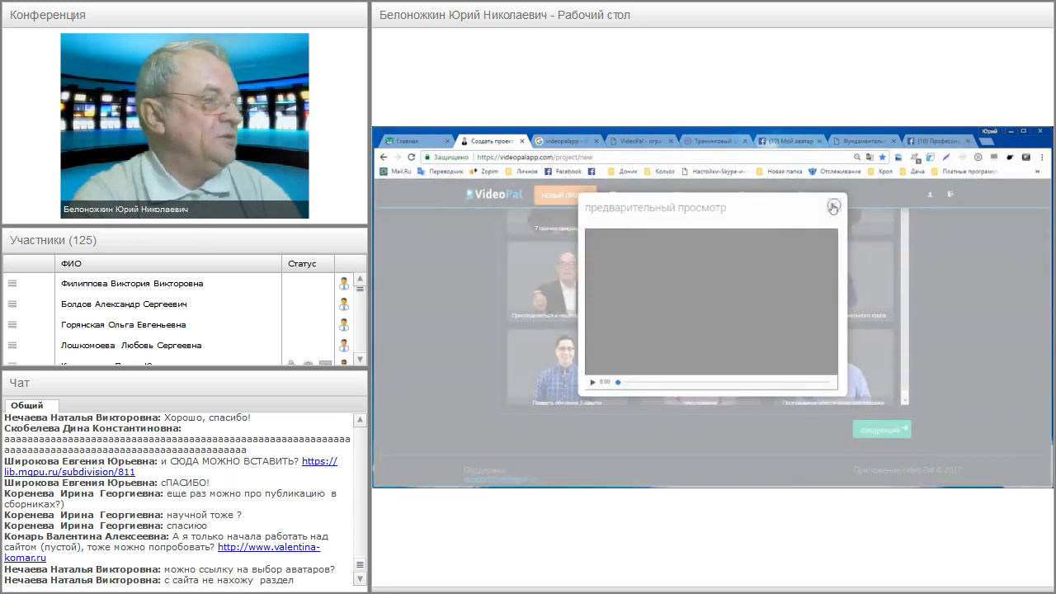
click(833, 204)
click(749, 291)
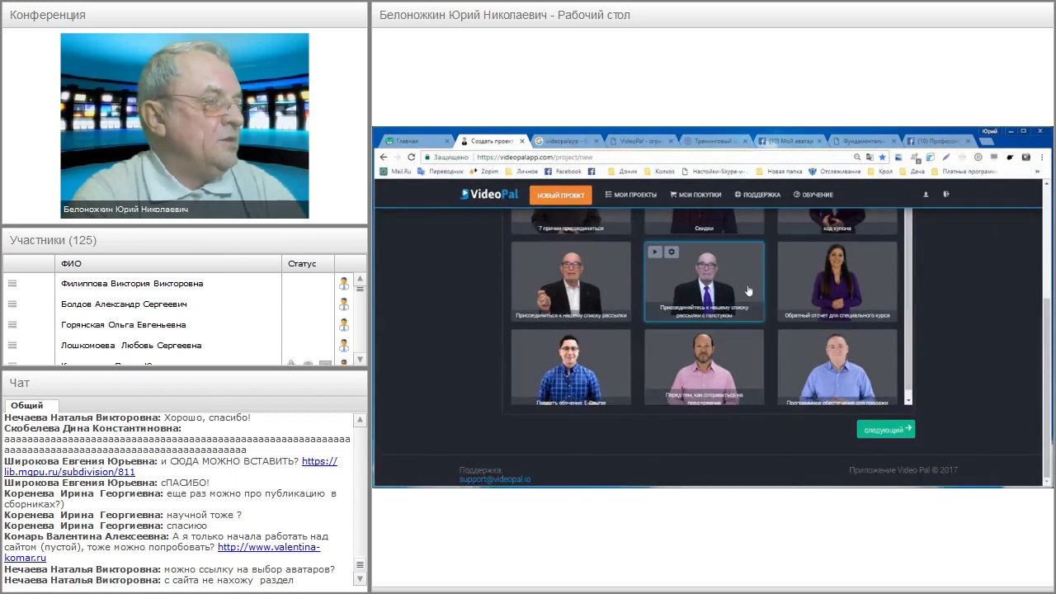
Proceed to the speech step of the project and choose "Аудио с видео" as the speech source
click(898, 430)
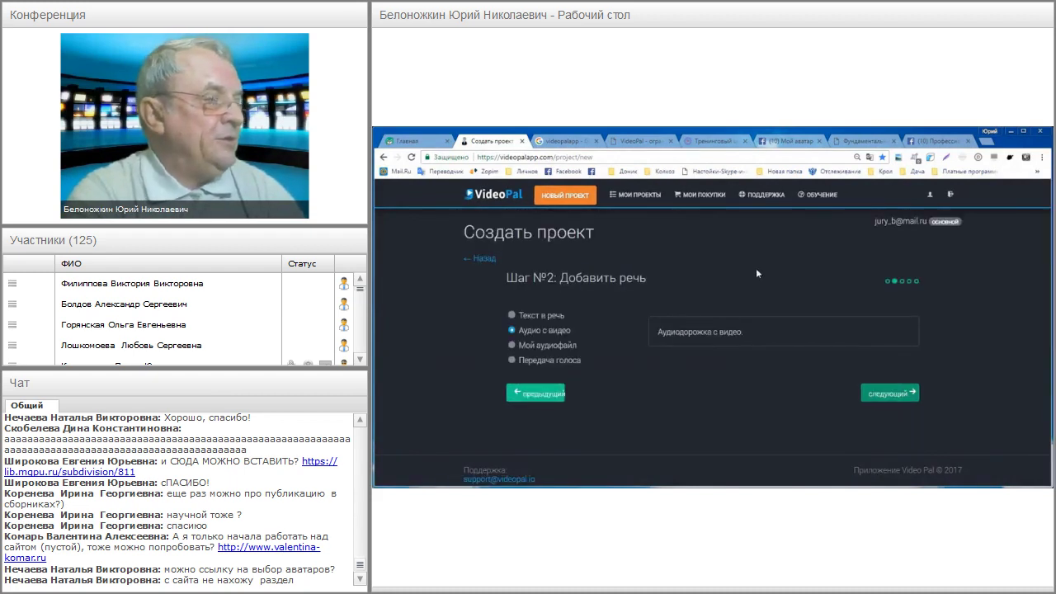
click(552, 333)
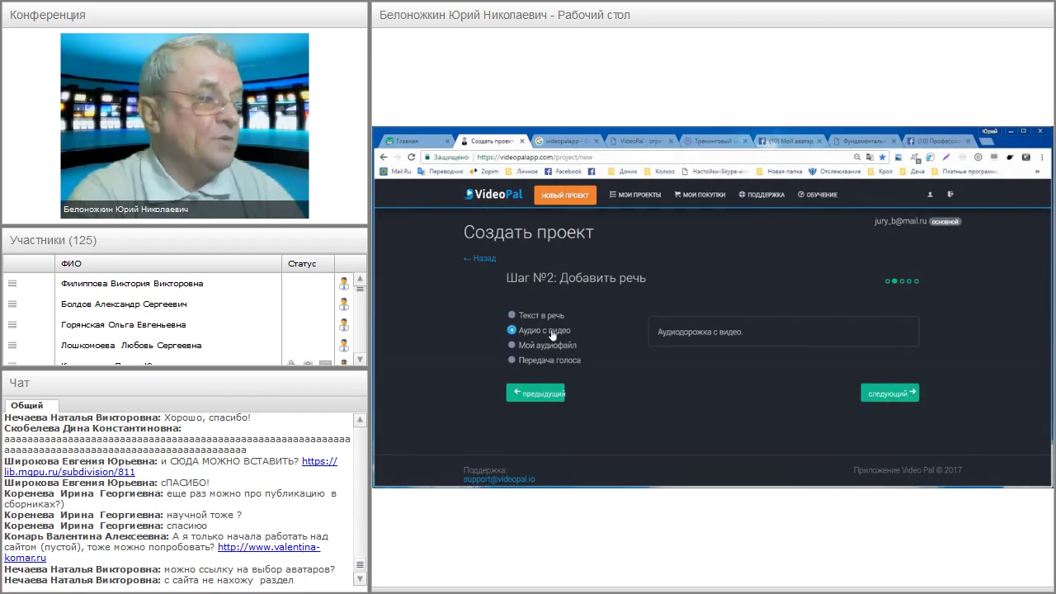
Try "Мой аудиофайл" as the speech source, switch to "Текст в речь", and set the speech language to русский
click(556, 348)
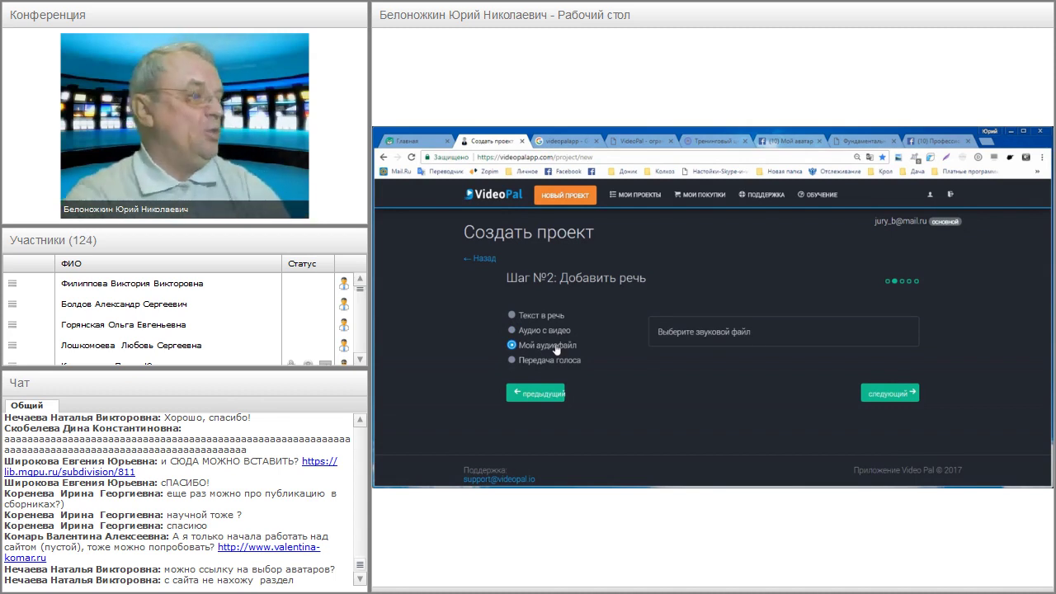
click(536, 317)
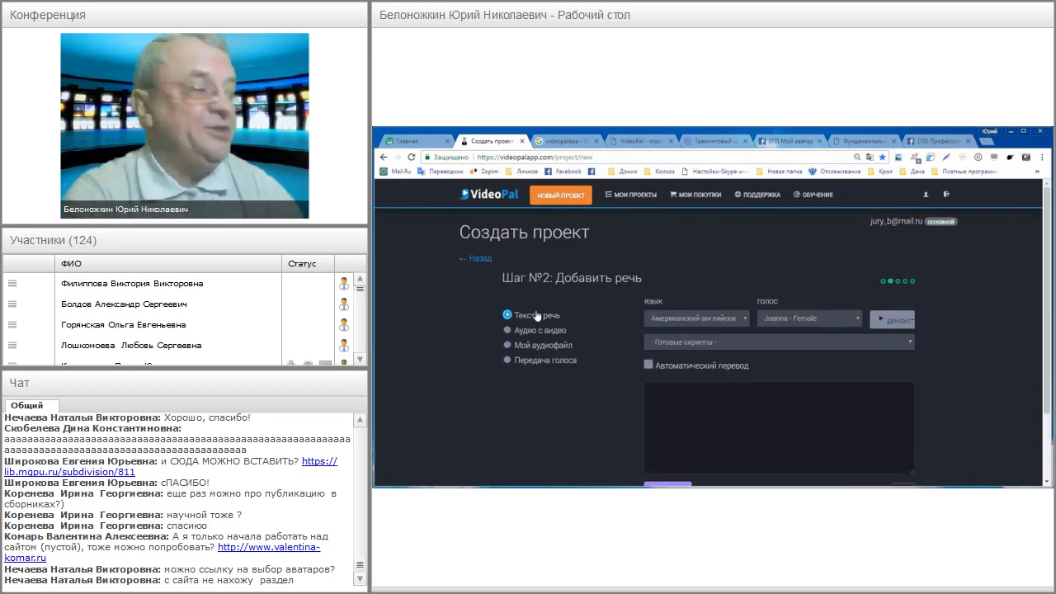
scroll(726, 260, down, 1)
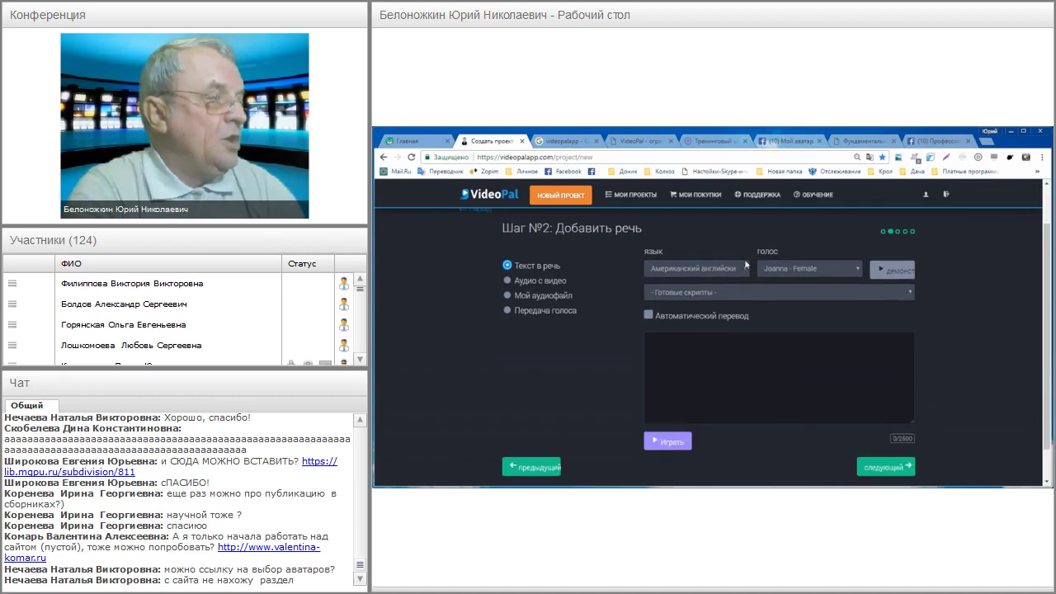
click(747, 269)
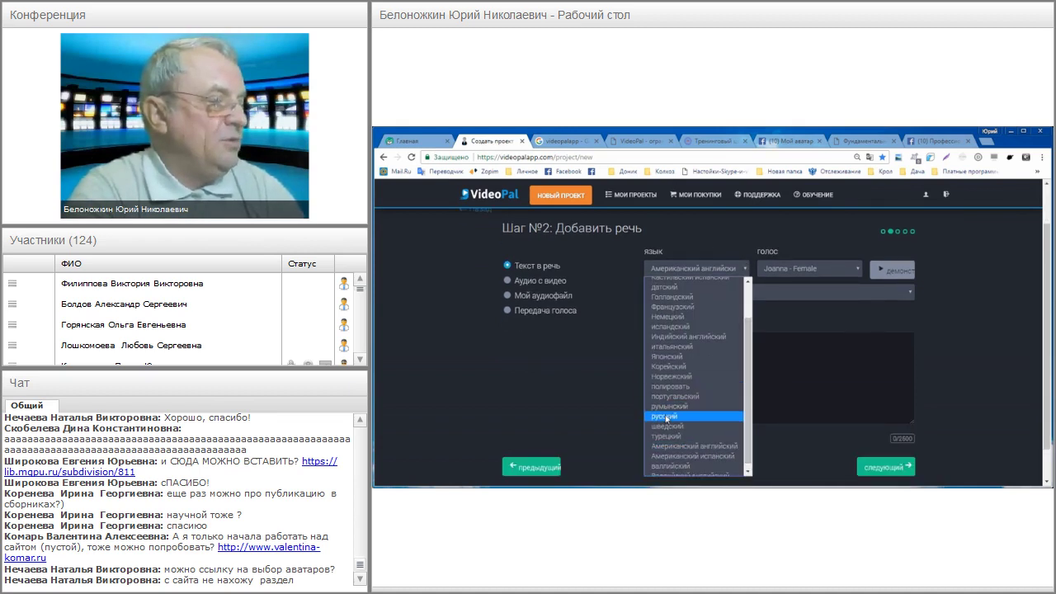
click(667, 416)
Enter "Привет!" as the text for the avatar to speak
click(684, 347)
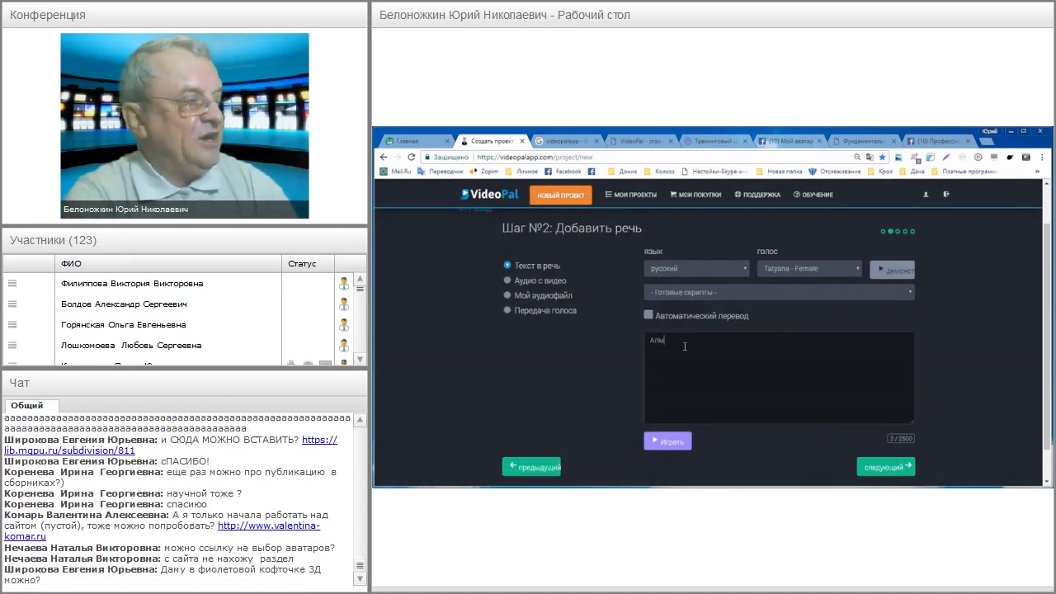
text(Ghbdt)
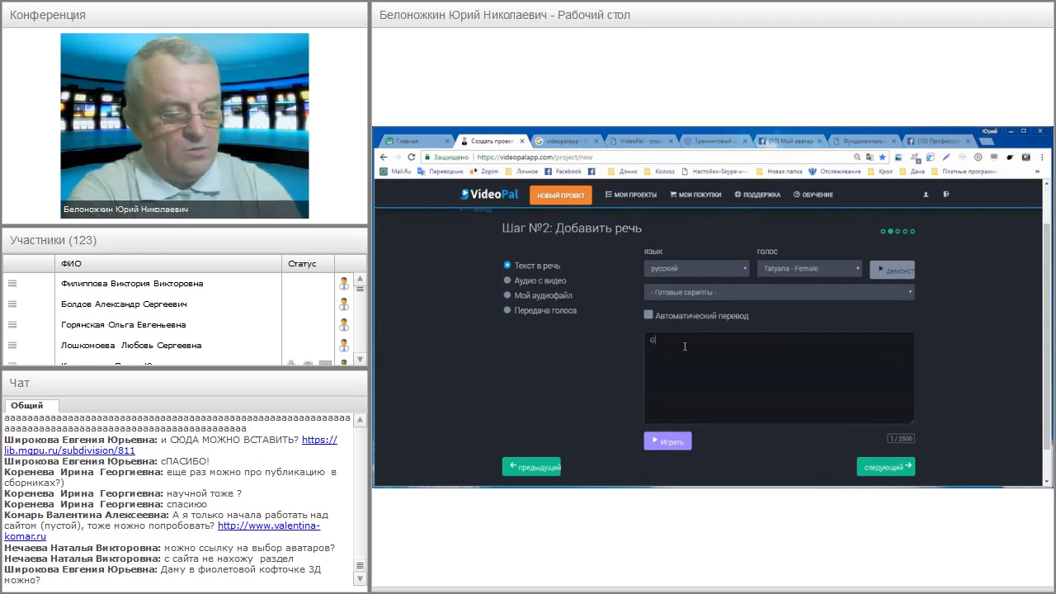
key(BackSpace)
key(BackSpace)
key(BackSpace)
key(BackSpace)
key(BackSpace)
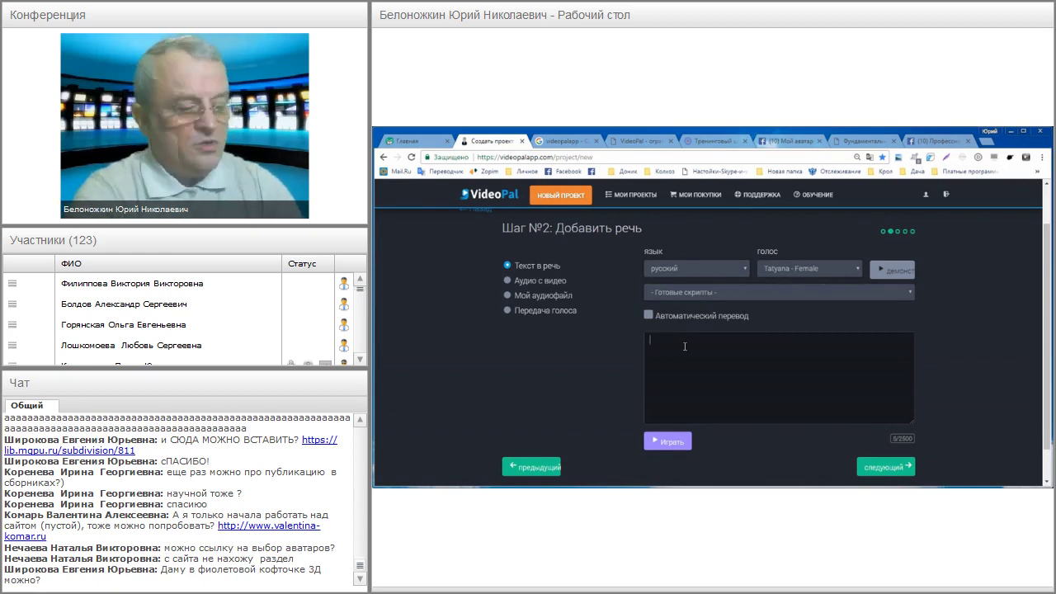
text(Привет!)
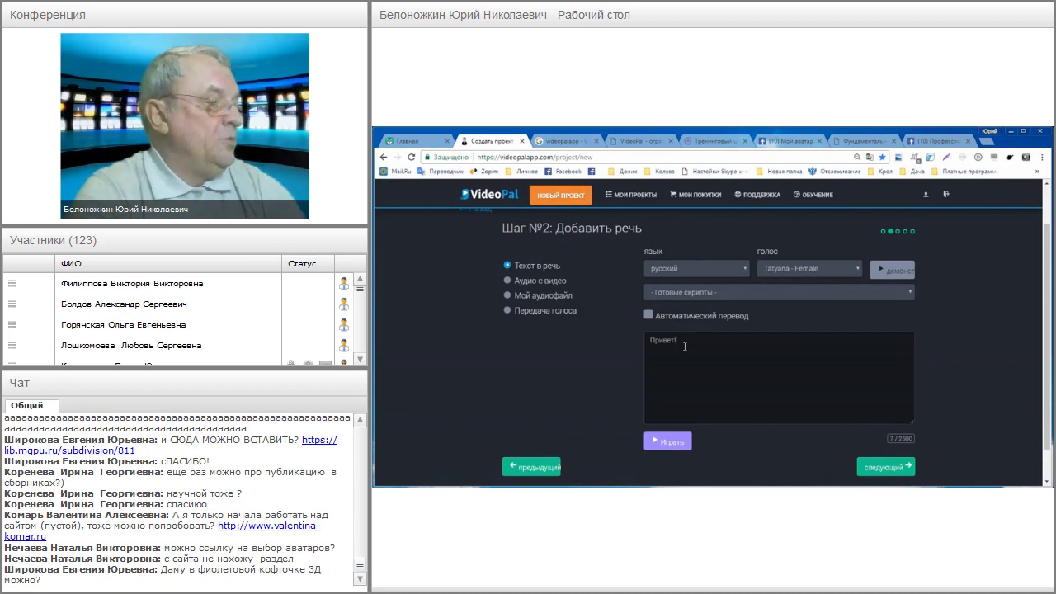
Set the speaking voice to "Maxim - Male" and proceed to the call-to-action step
click(856, 270)
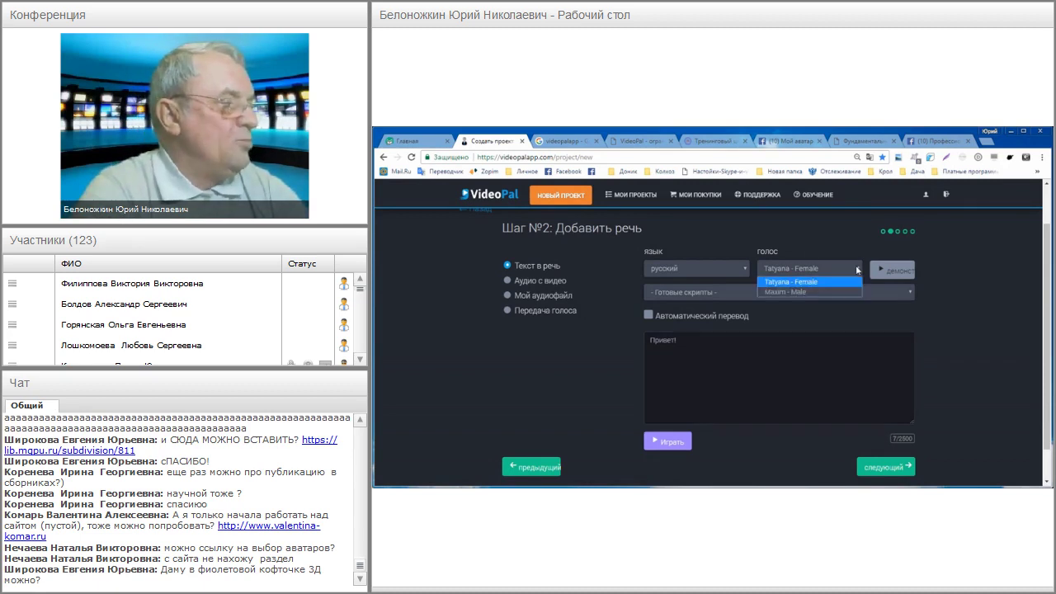
click(796, 292)
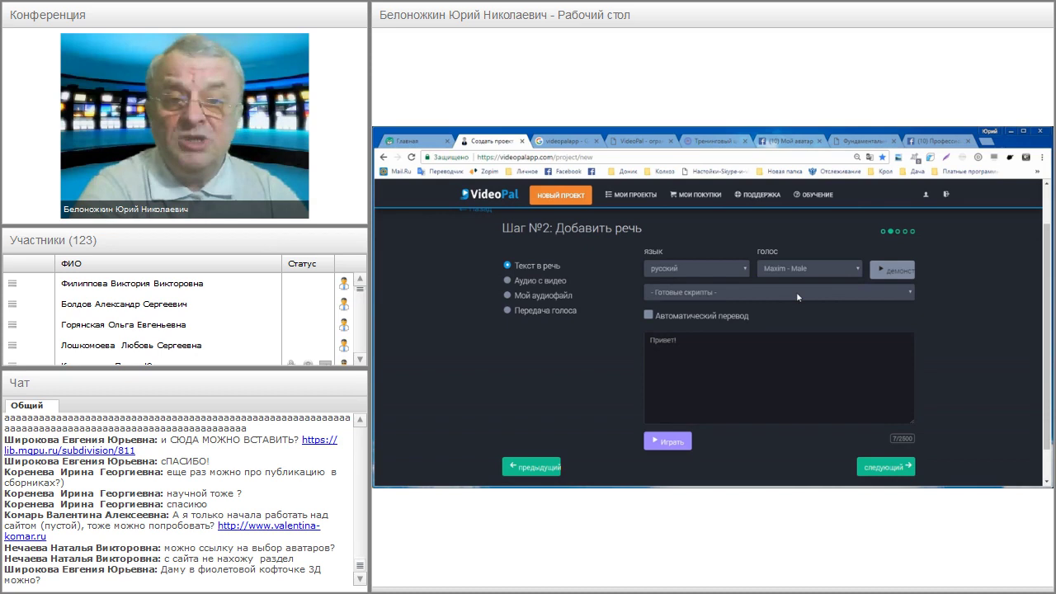
click(900, 468)
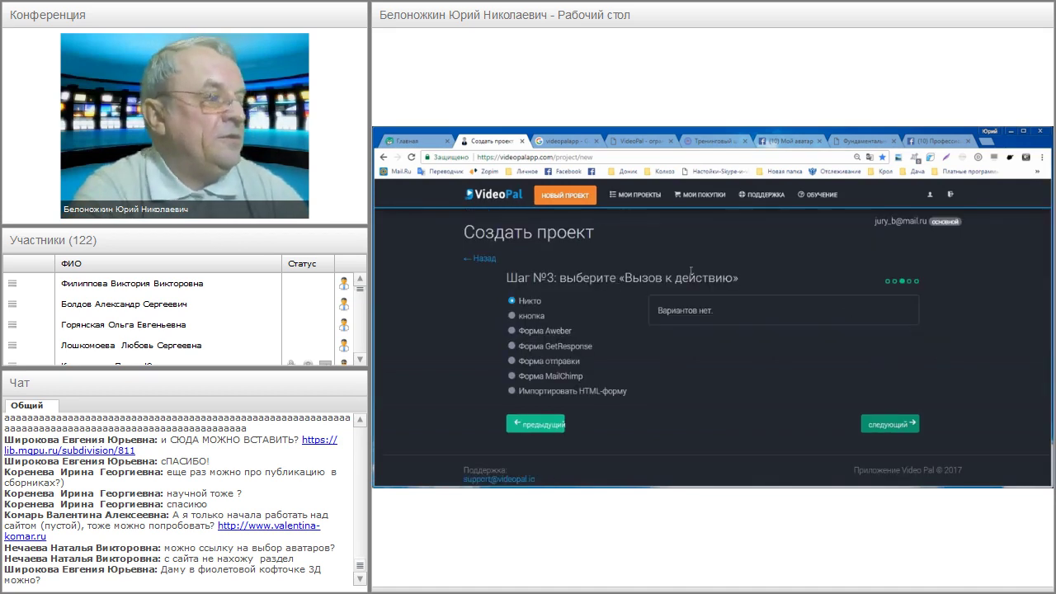
Compare the кнопка, "Форма GetResponse" and "Никто" call-to-action options, and choose кнопка
click(512, 317)
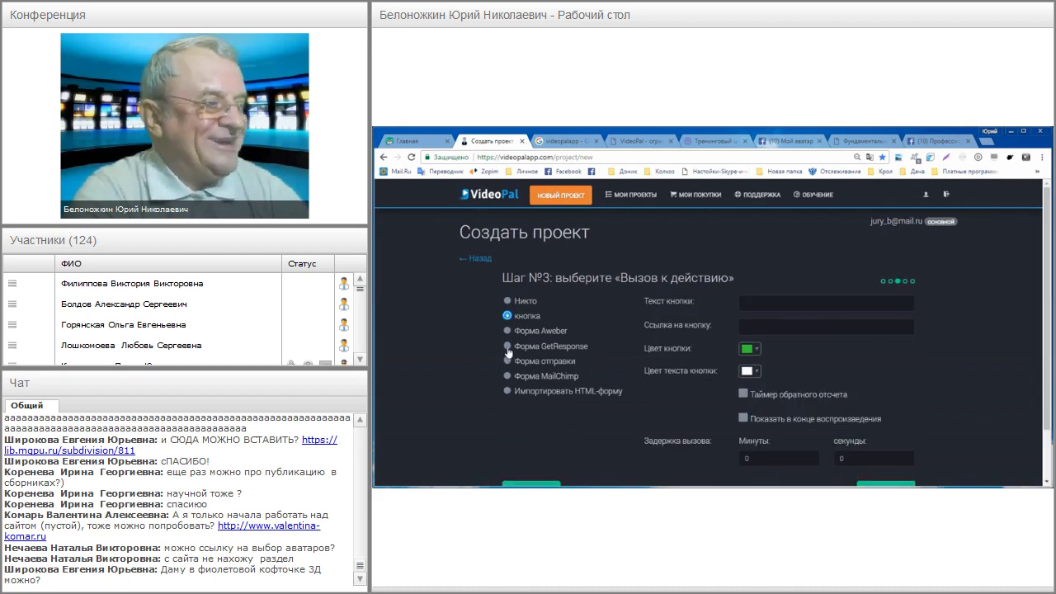
click(507, 347)
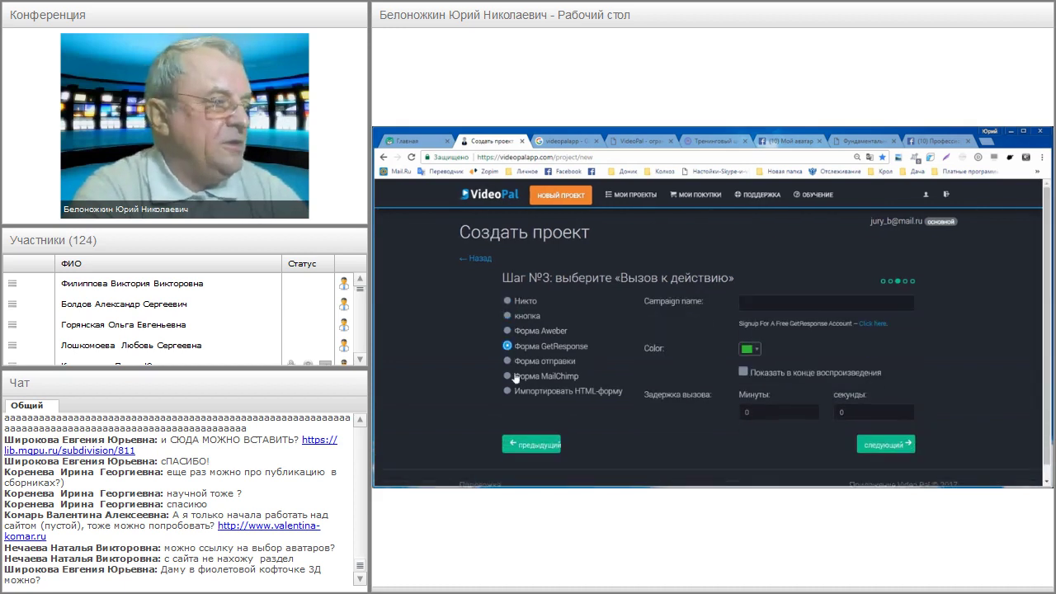
click(509, 302)
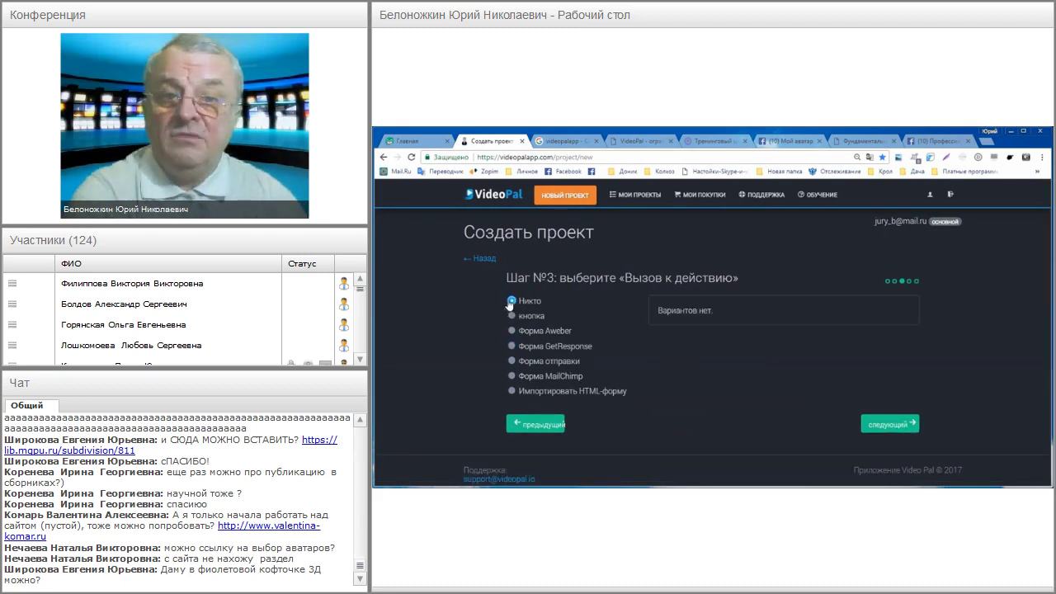
click(513, 316)
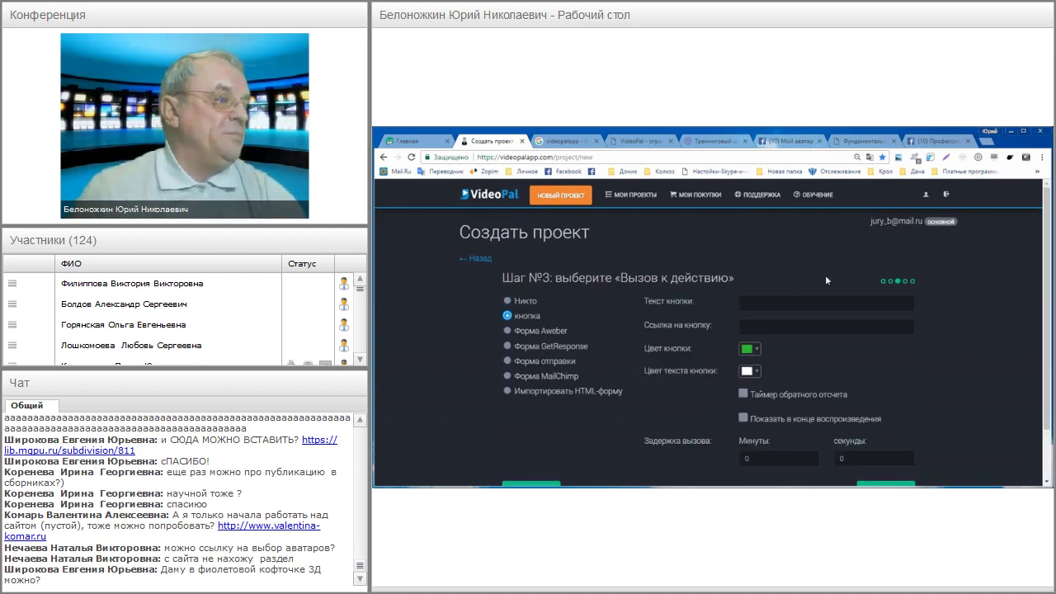
Set the call-to-action button text to "Проверь чеклист" and proceed to the playback parameters step
click(807, 305)
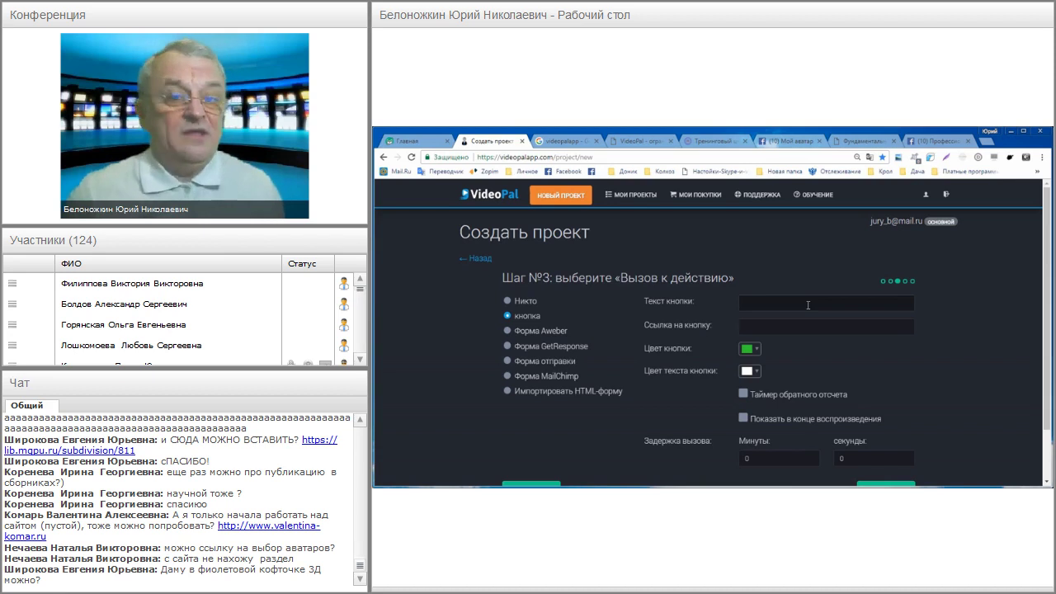
click(808, 305)
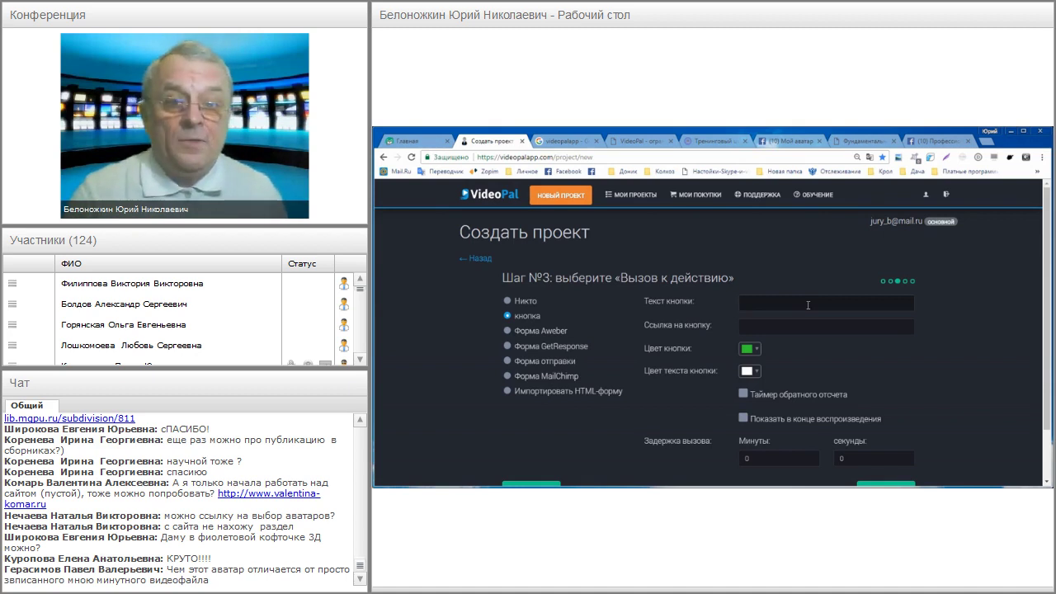
click(808, 306)
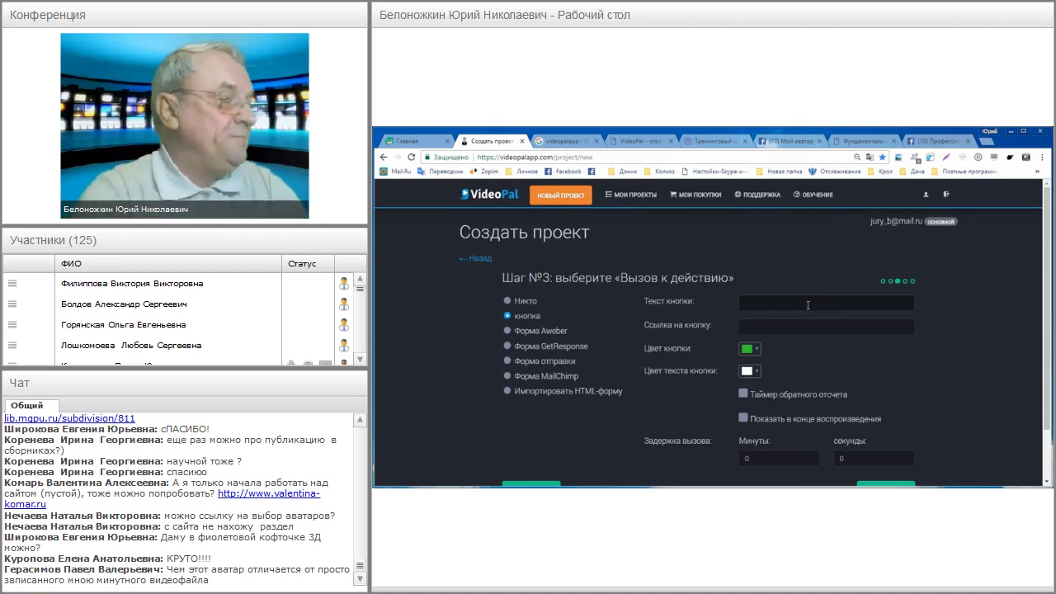
text(Проверь чекл)
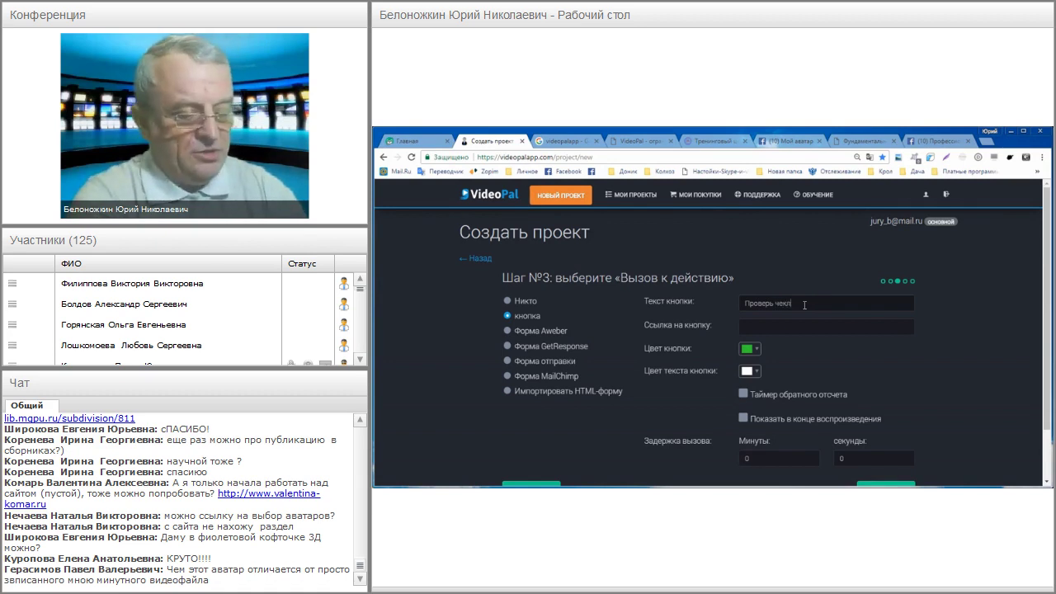
text(ист)
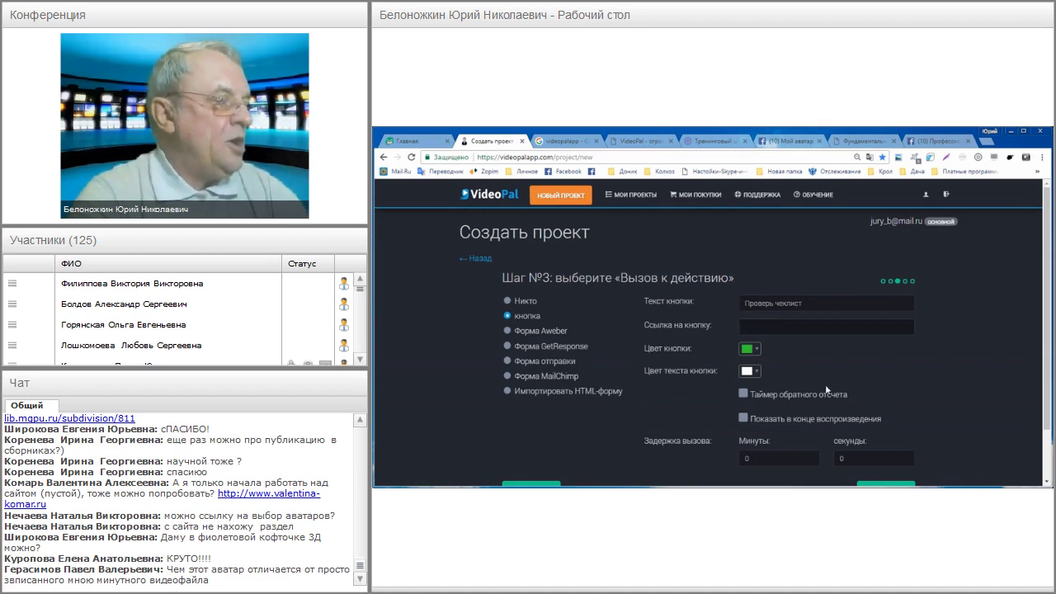
scroll(855, 386, down, 1)
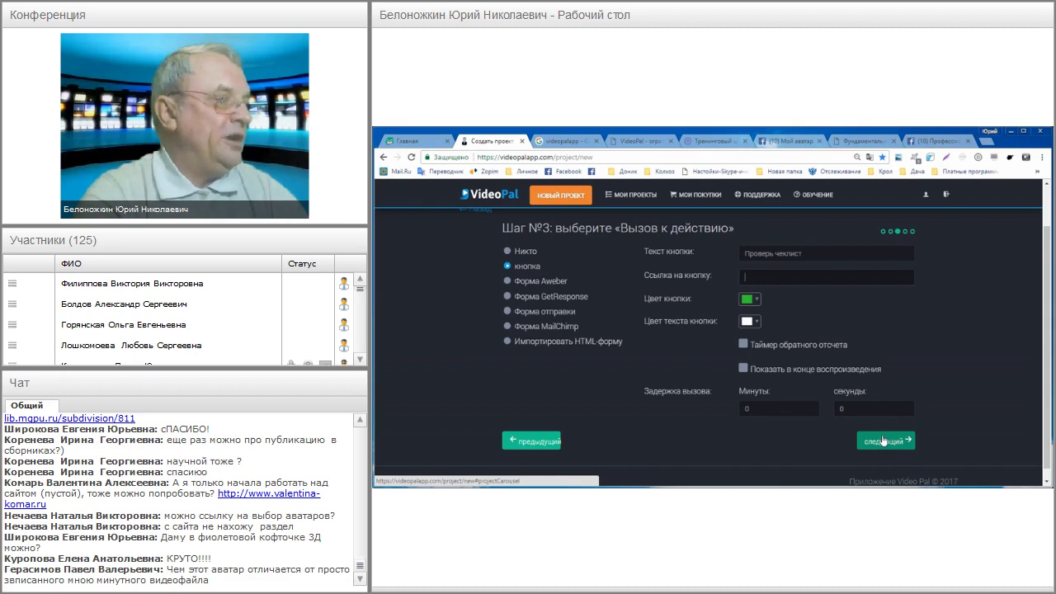
click(883, 441)
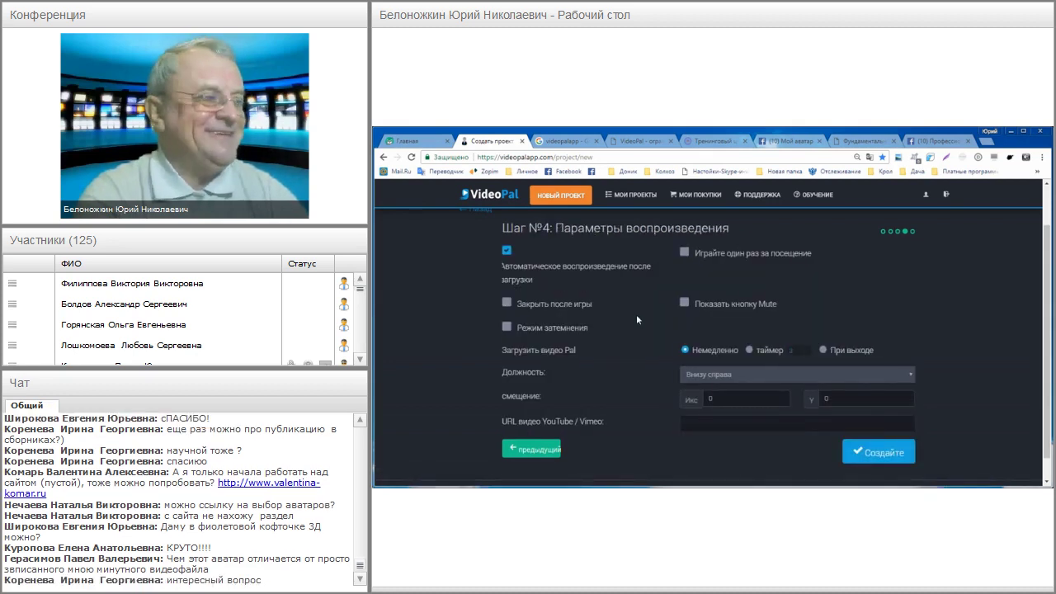
Turn off automatic playback after loading and turn on "Закрыть после игры"
click(506, 251)
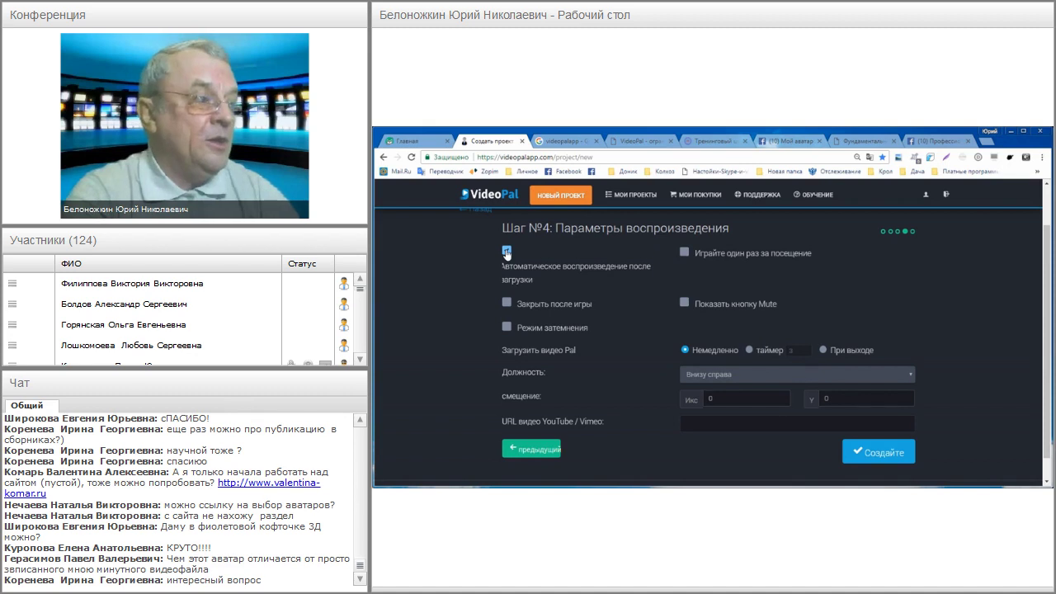
click(506, 252)
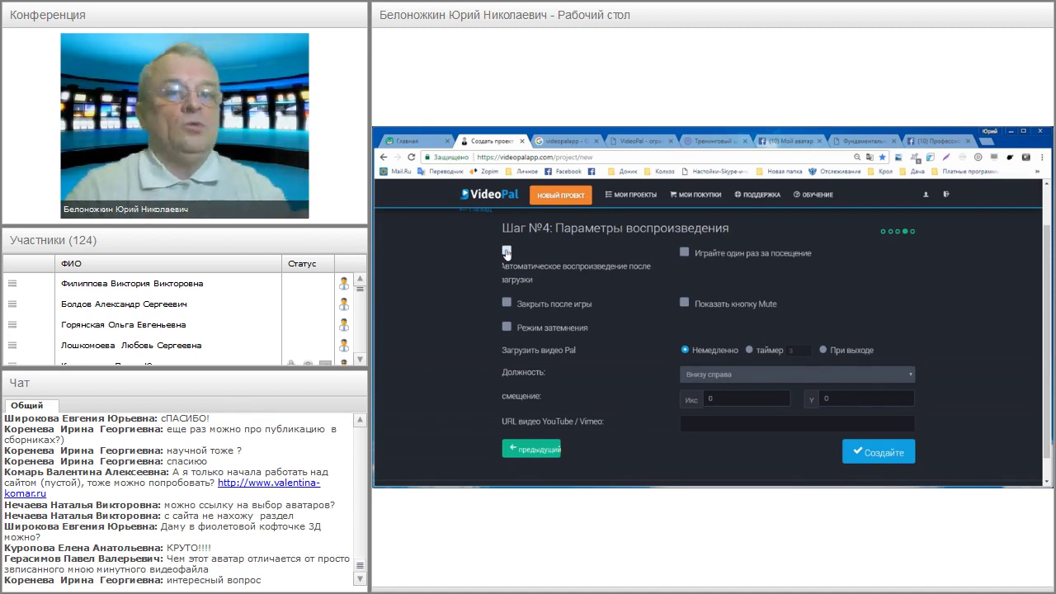
click(507, 303)
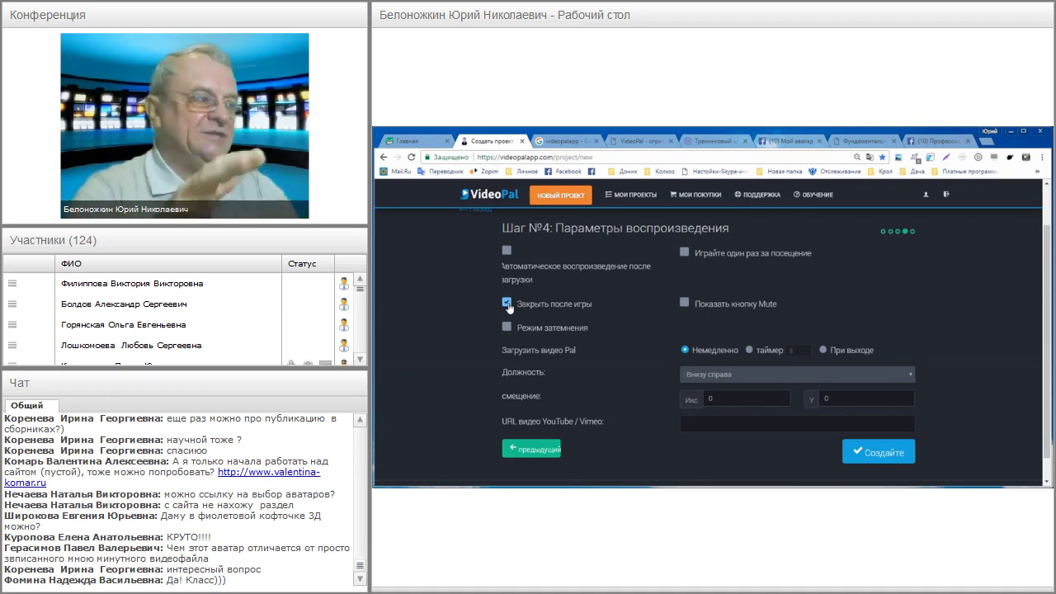
click(507, 304)
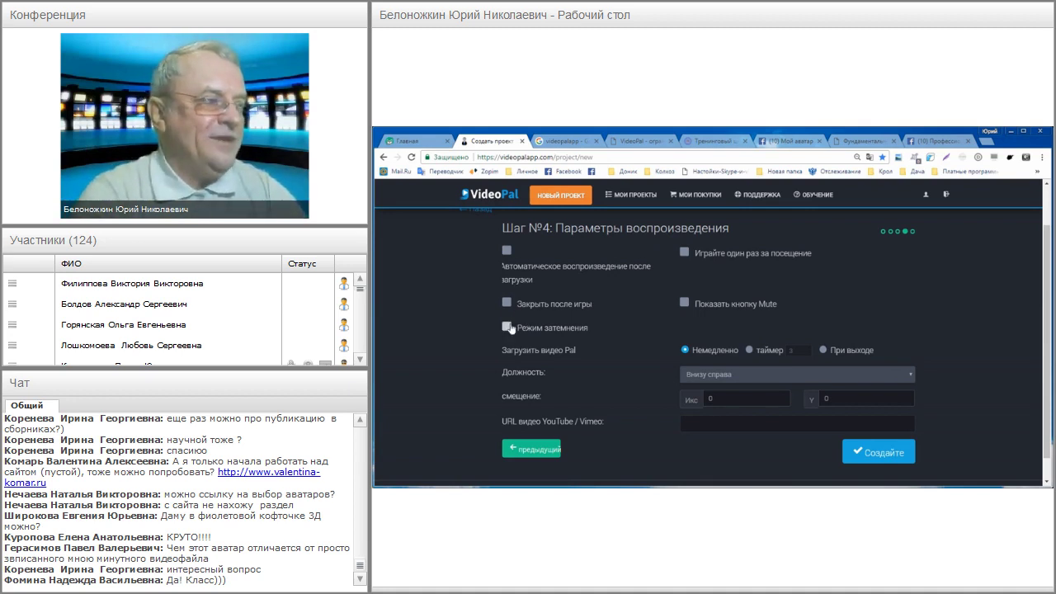
Try the "Режим затемнения", "Показать кнопку Mute" and "Играйте один раз за посещение" playback options
click(508, 327)
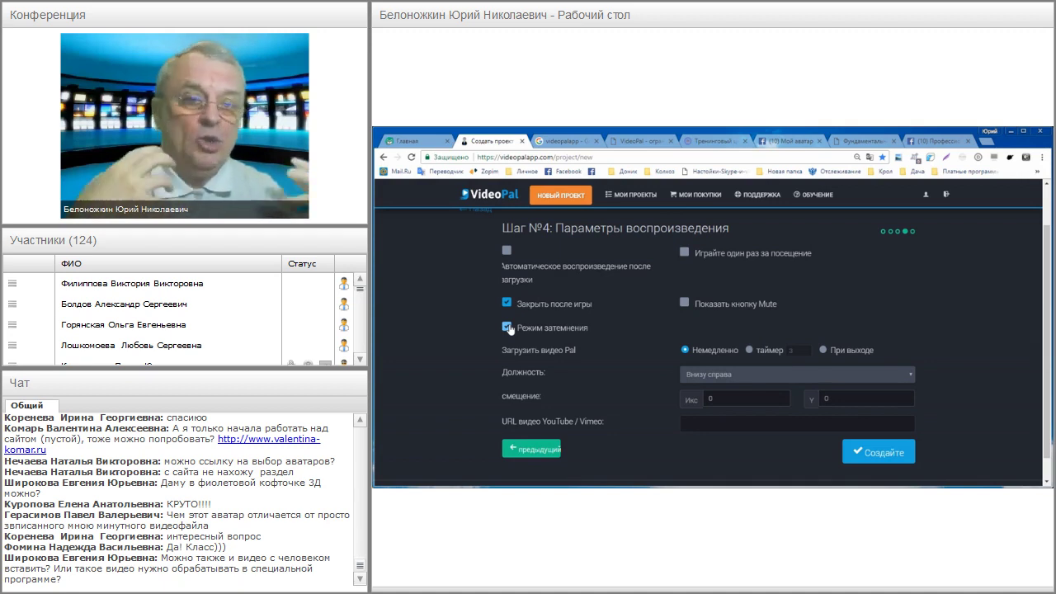
click(508, 328)
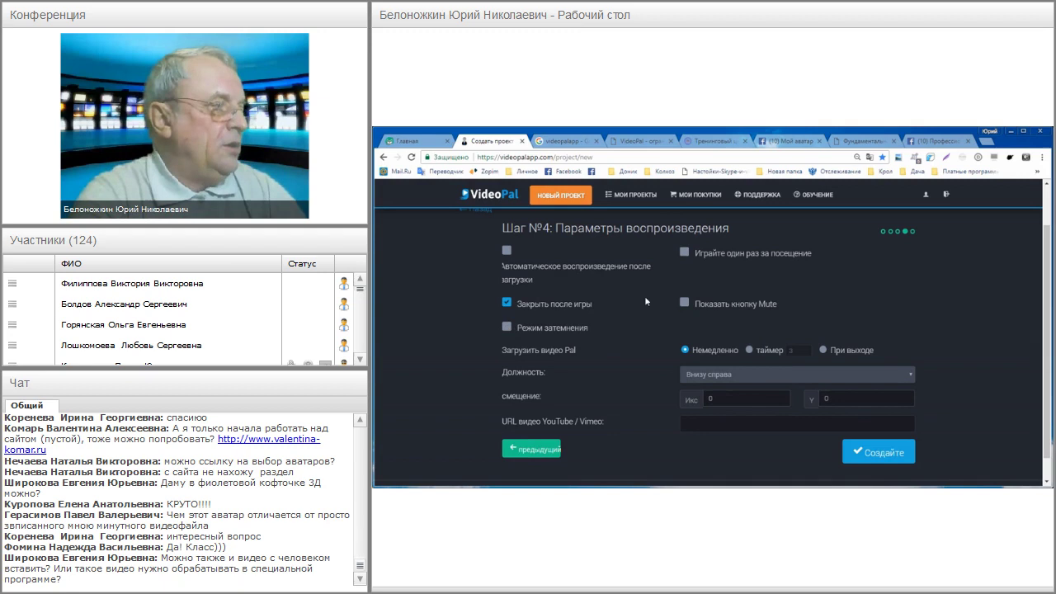
click(683, 305)
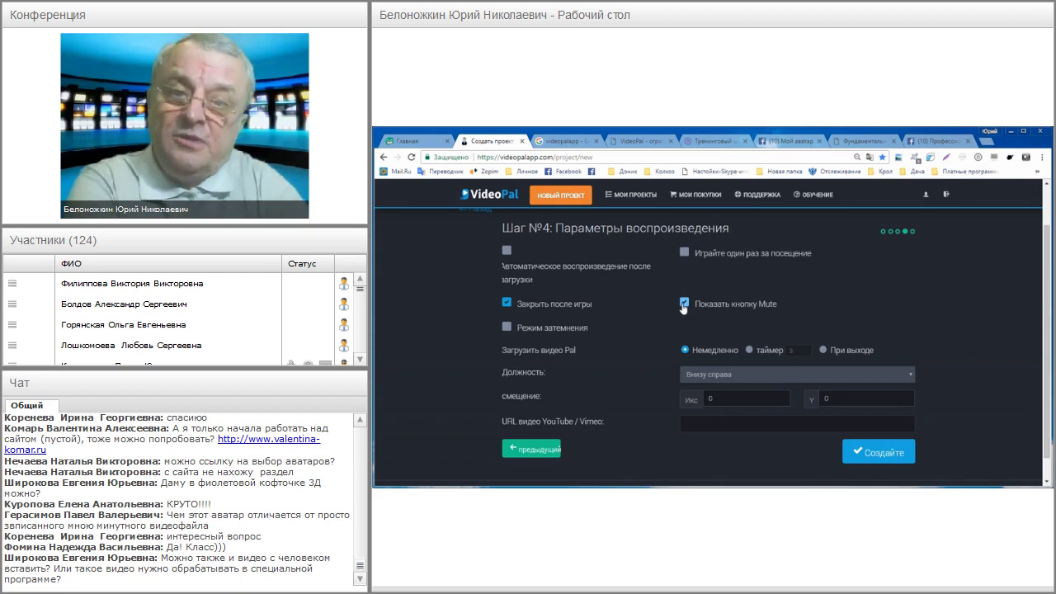
click(683, 305)
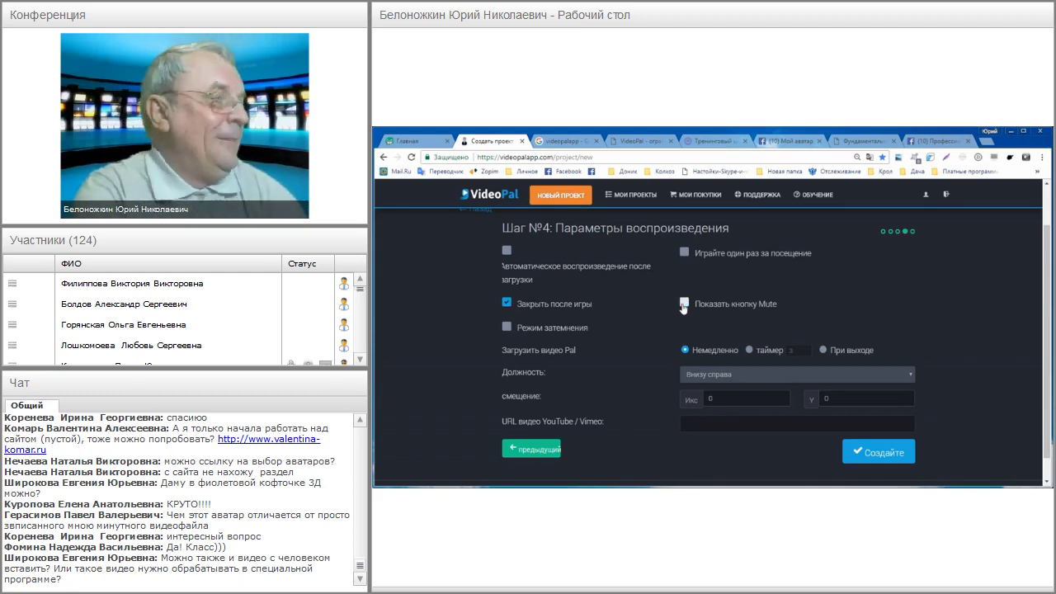
click(684, 252)
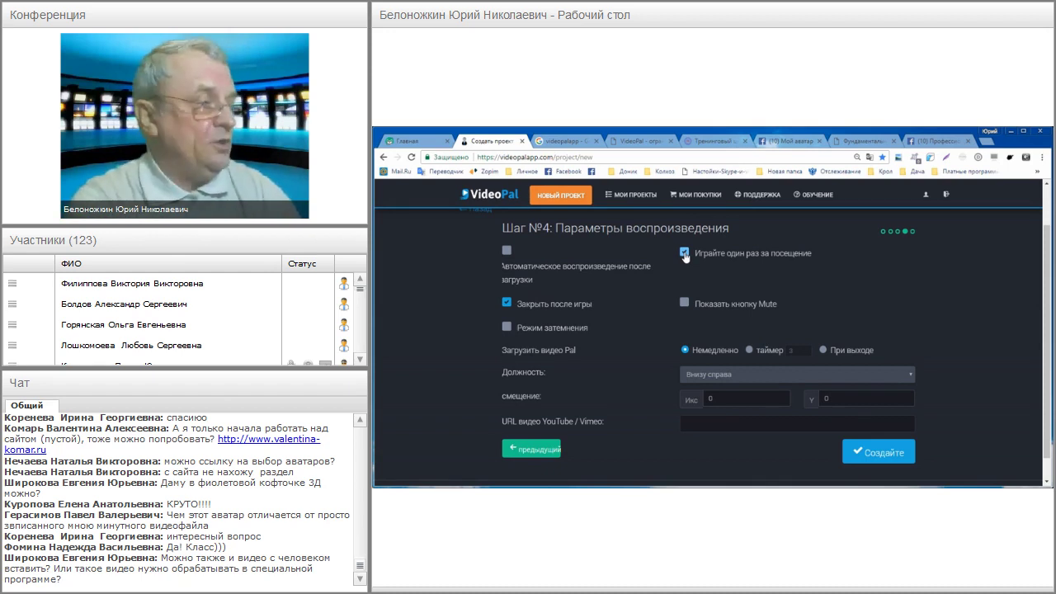
Try the timer for loading the video avatar, set loading to "При выходе", and activate the YouTube / Vimeo video URL field
scroll(755, 314, down, 1)
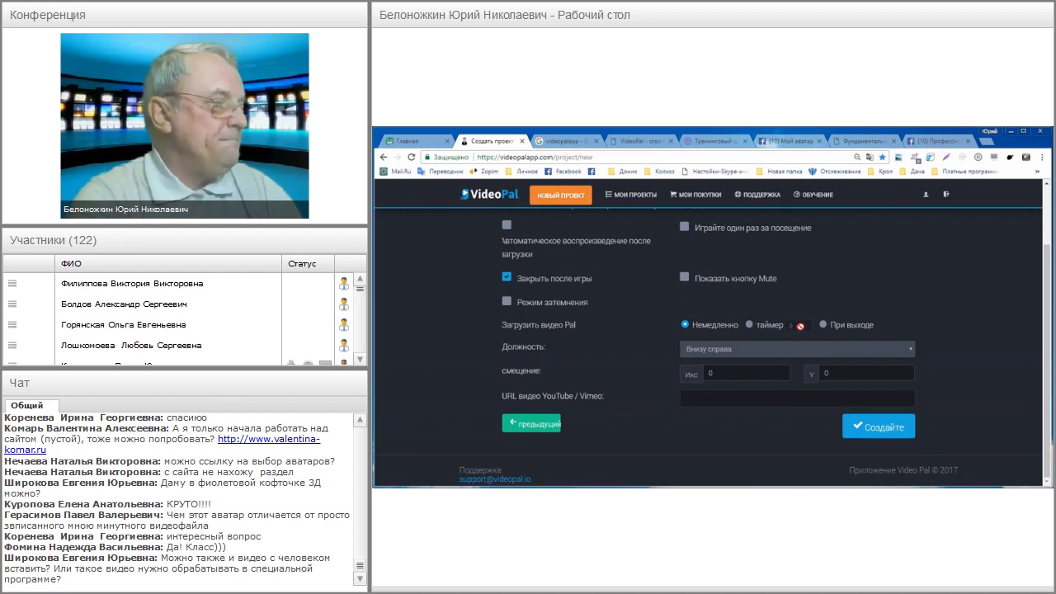
click(750, 324)
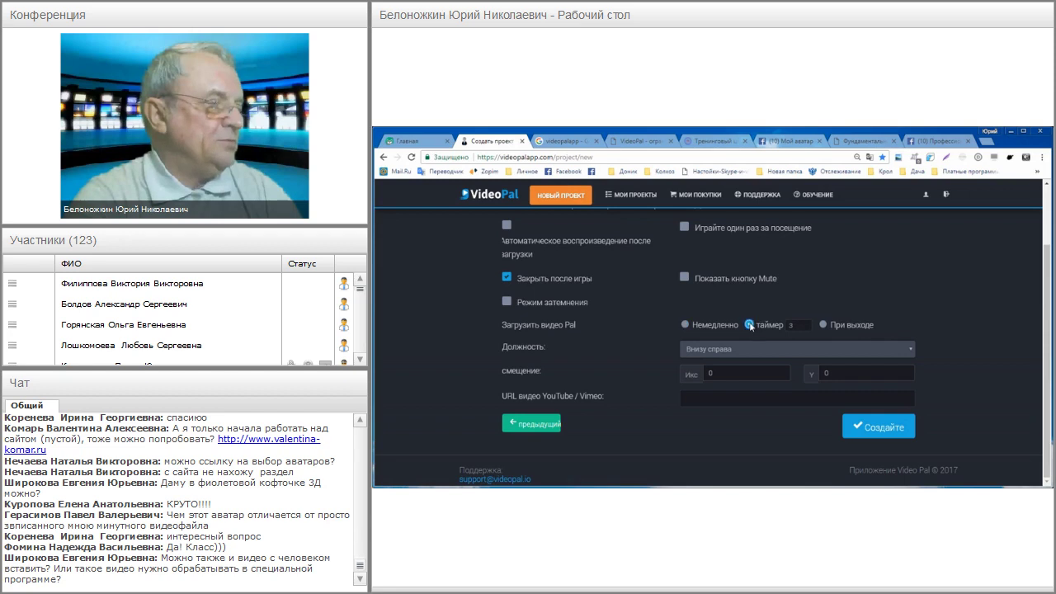
click(822, 325)
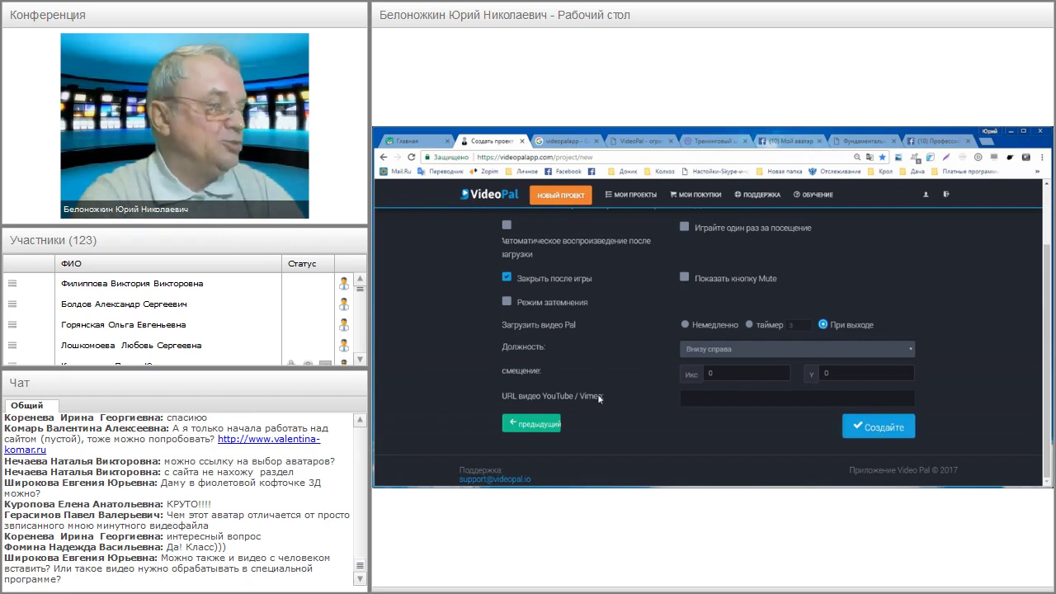
click(682, 396)
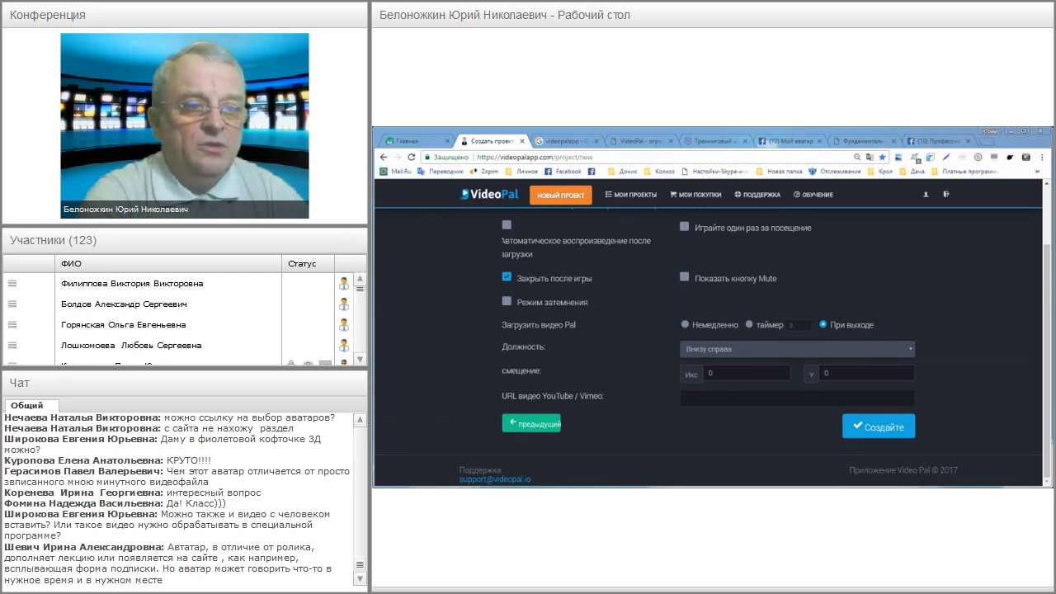
Create the video avatar project and select its complete embed code under "Код для вставки"
click(874, 427)
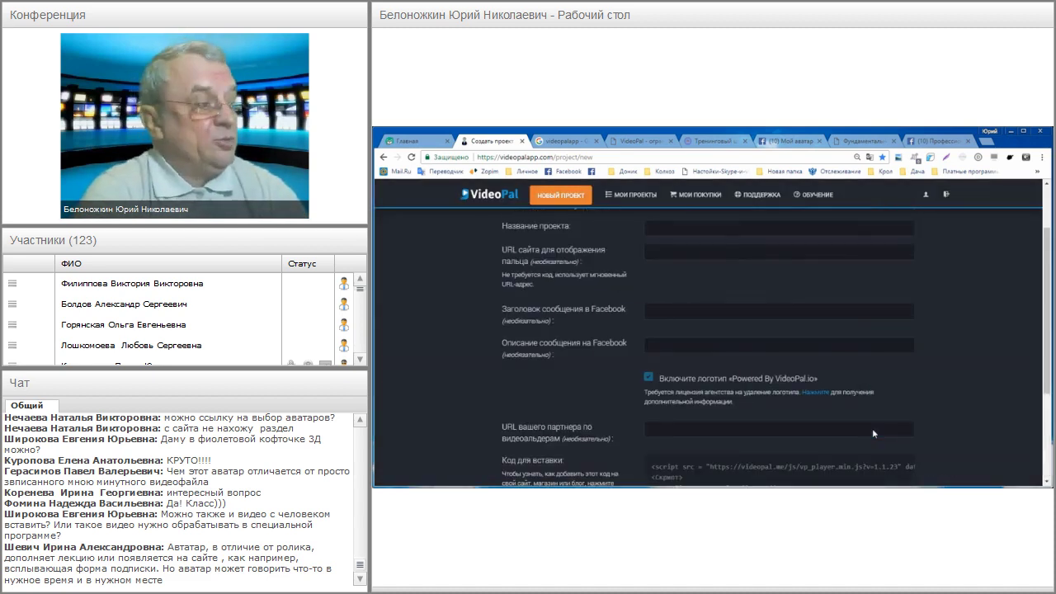
scroll(836, 348, down, 3)
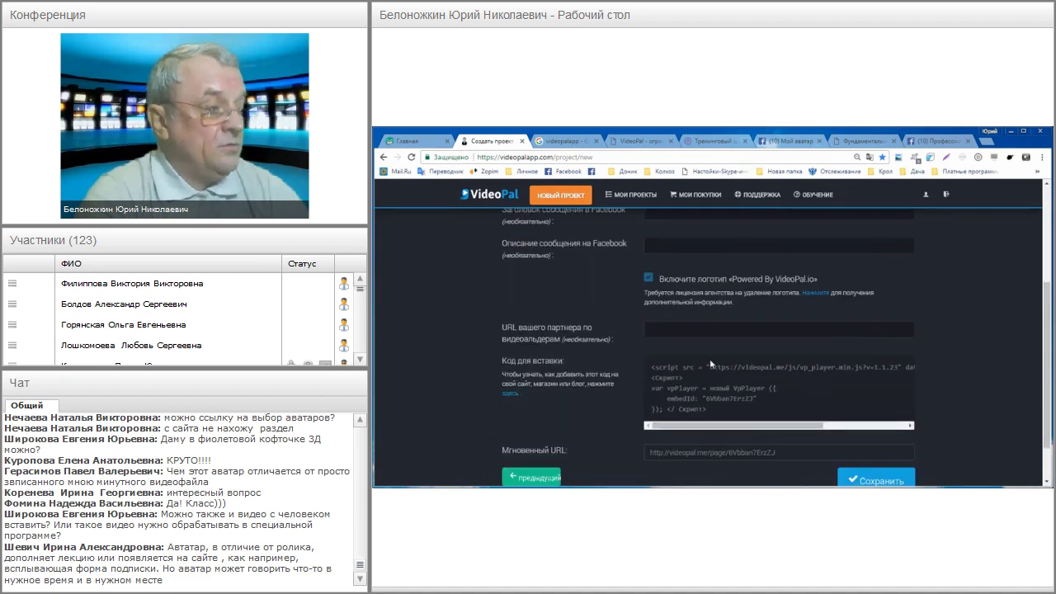
drag(650, 366, 734, 425)
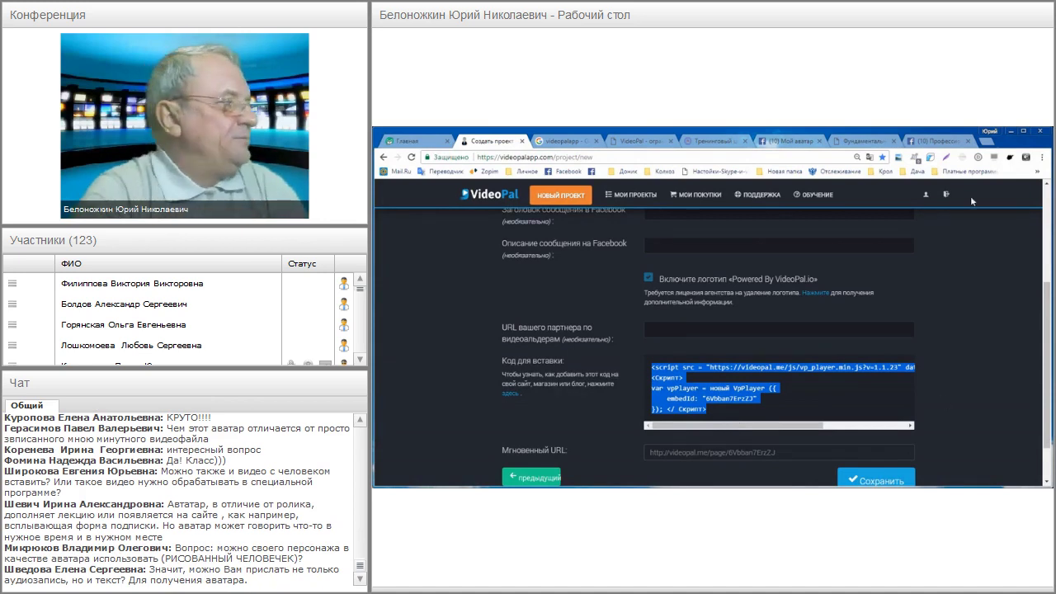
Open the list of saved projects and look through the avatars on pages 1 to 4
scroll(863, 290, up, 2)
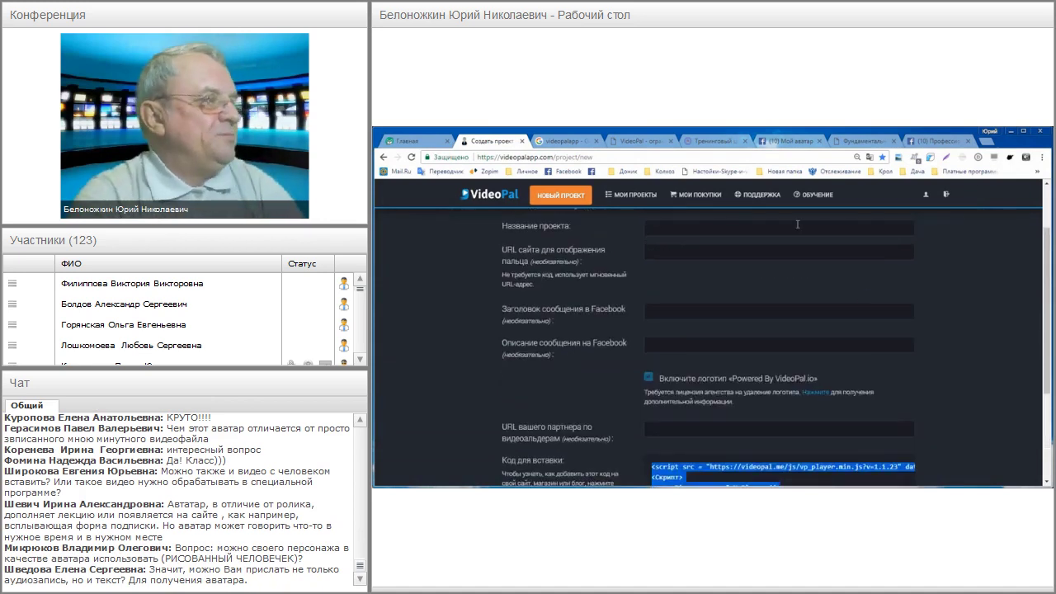
click(651, 196)
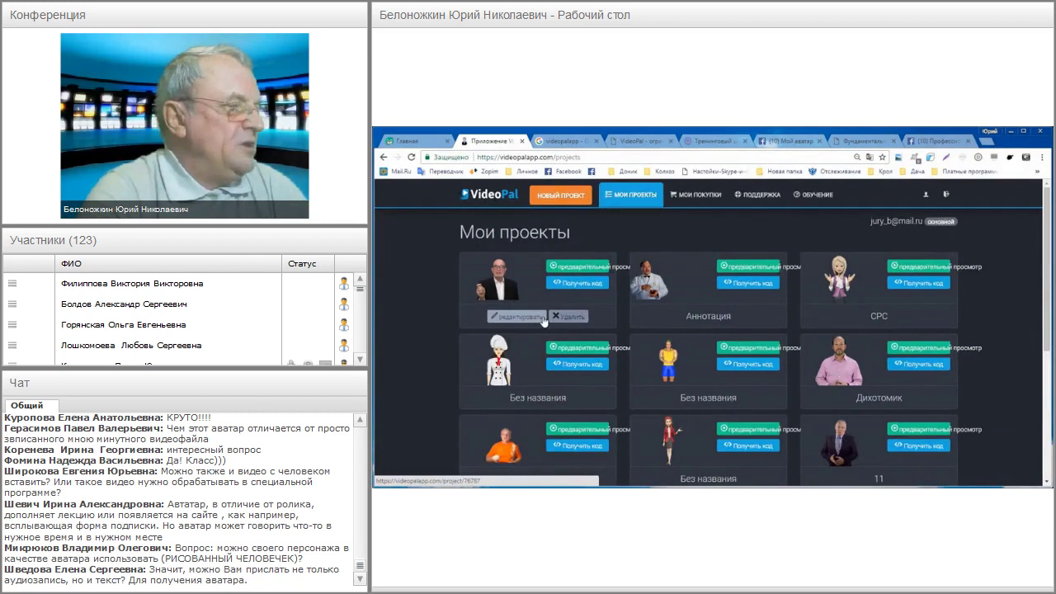
scroll(543, 320, down, 1)
scroll(543, 319, down, 1)
scroll(544, 322, down, 1)
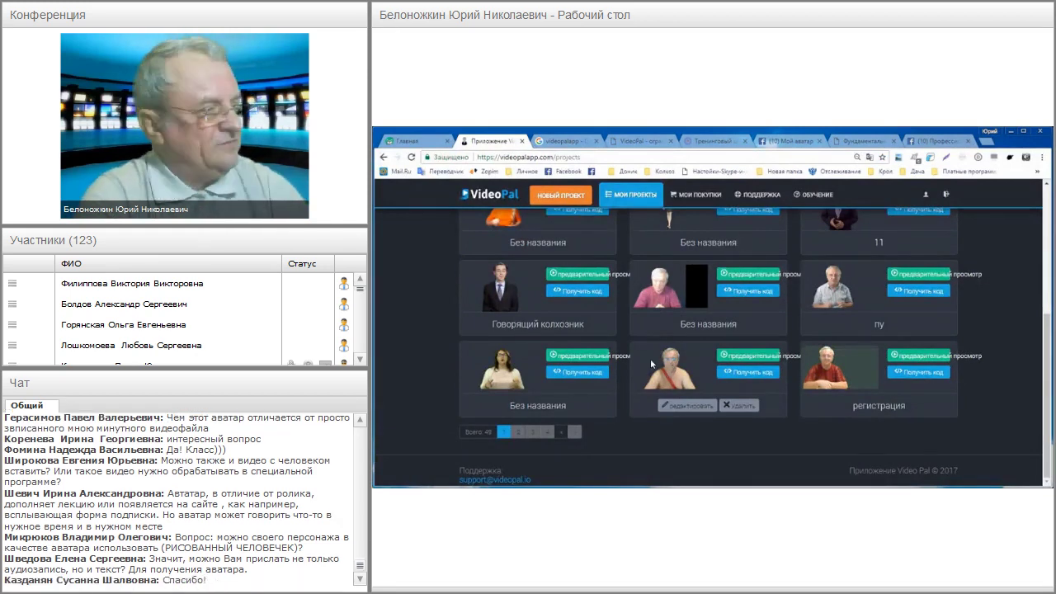
click(518, 434)
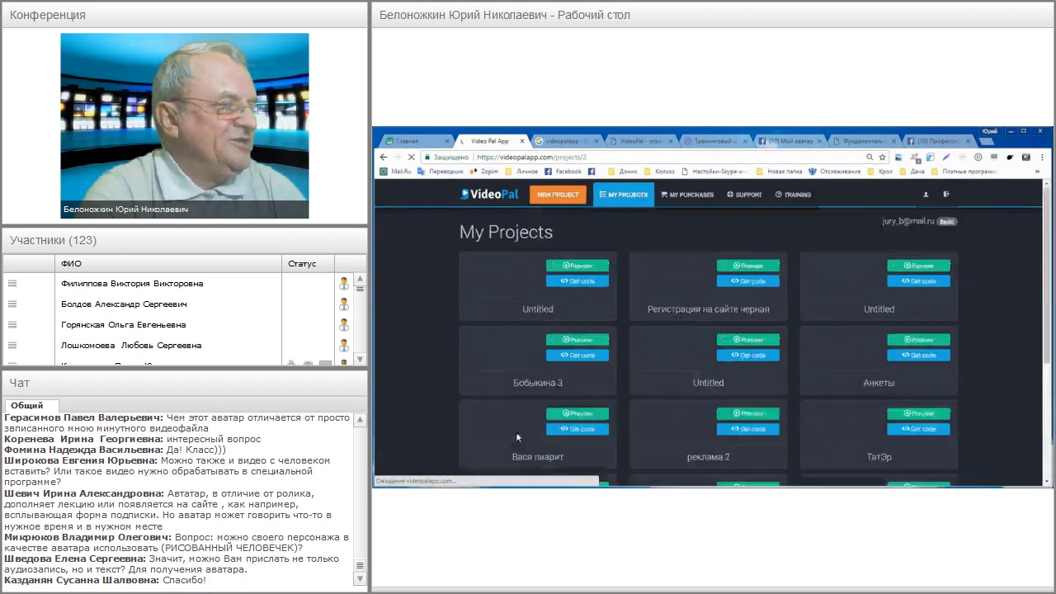
scroll(451, 348, down, 3)
scroll(450, 348, down, 5)
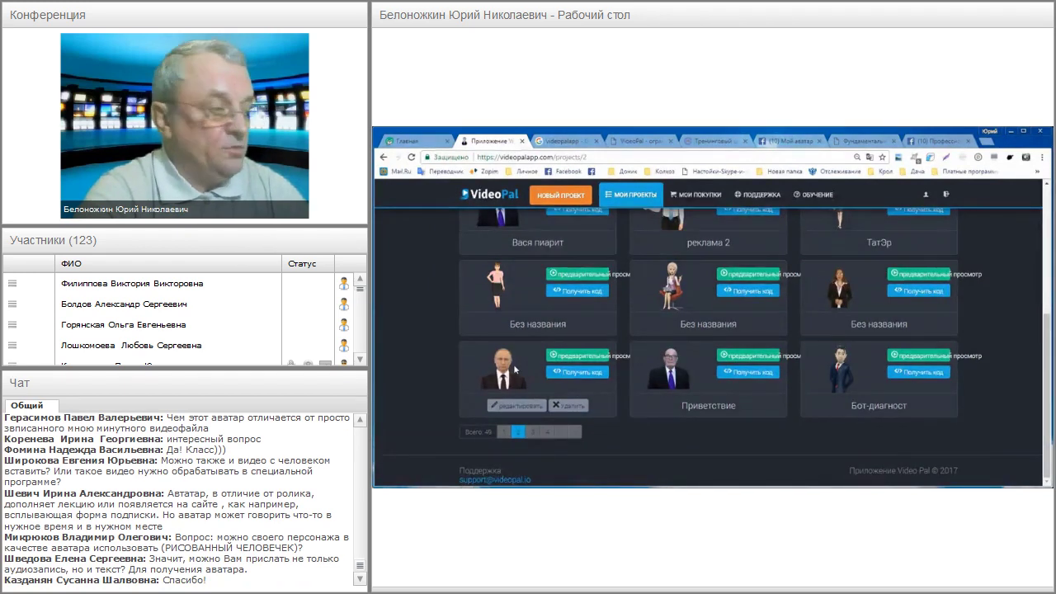
click(533, 433)
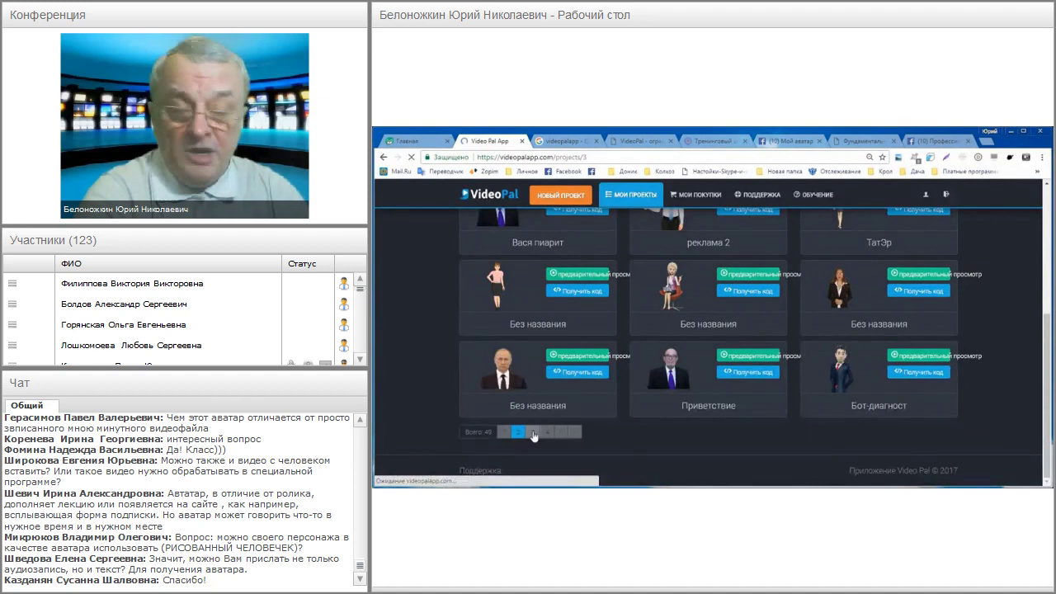
scroll(491, 338, down, 2)
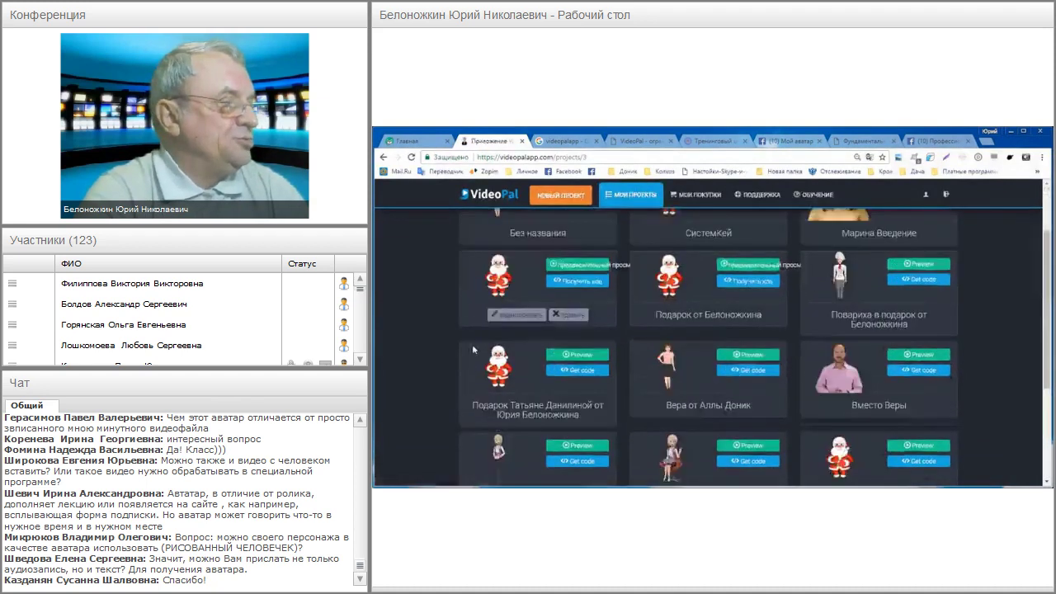
scroll(490, 338, down, 1)
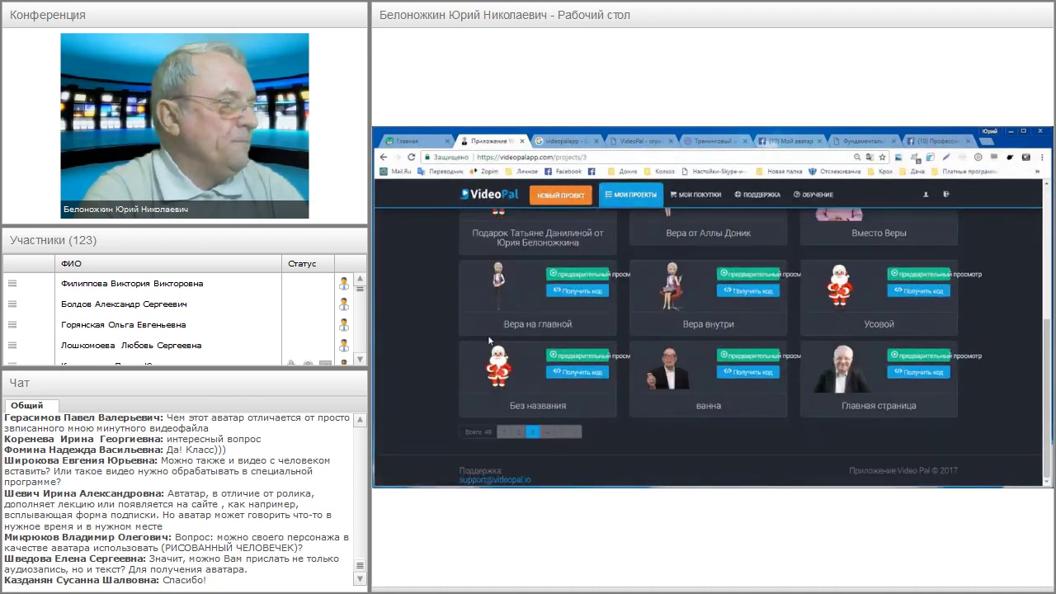
click(548, 433)
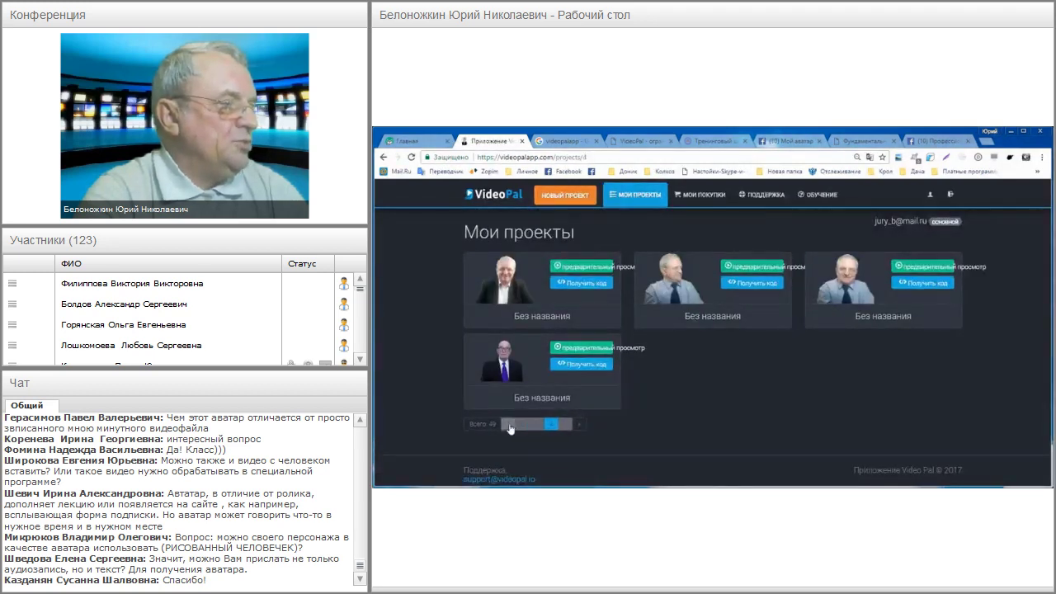
Return to the first page of the project list and look through the avatars again up to page 3
click(510, 426)
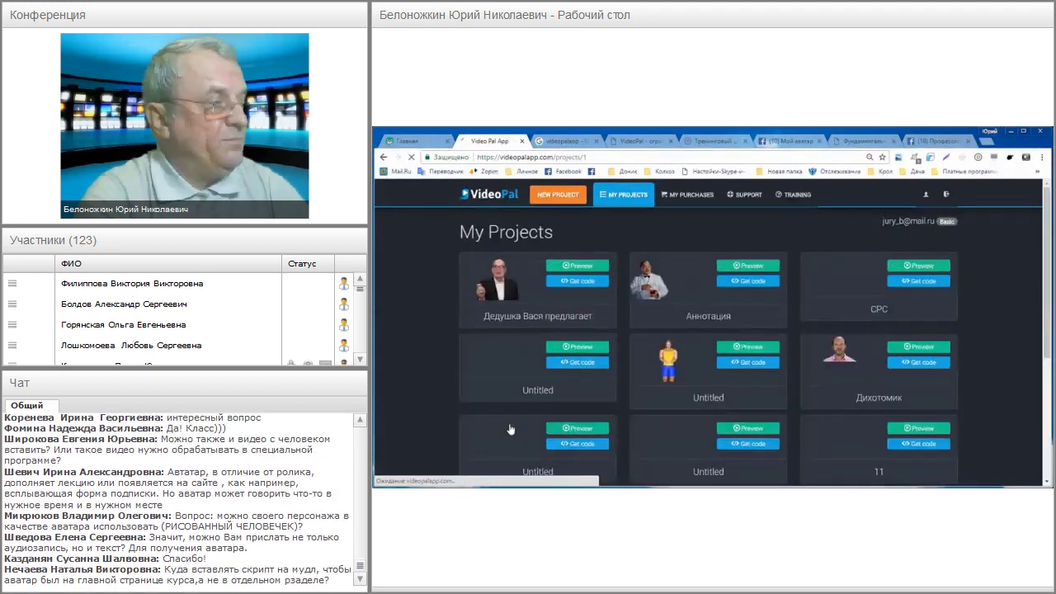
scroll(491, 404, down, 3)
scroll(493, 407, down, 2)
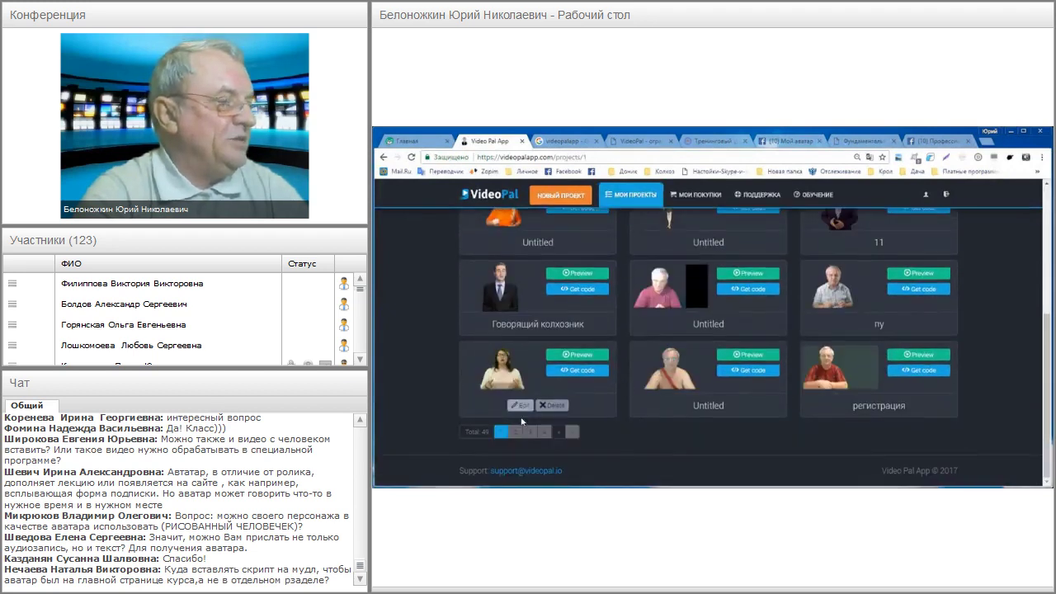
click(519, 433)
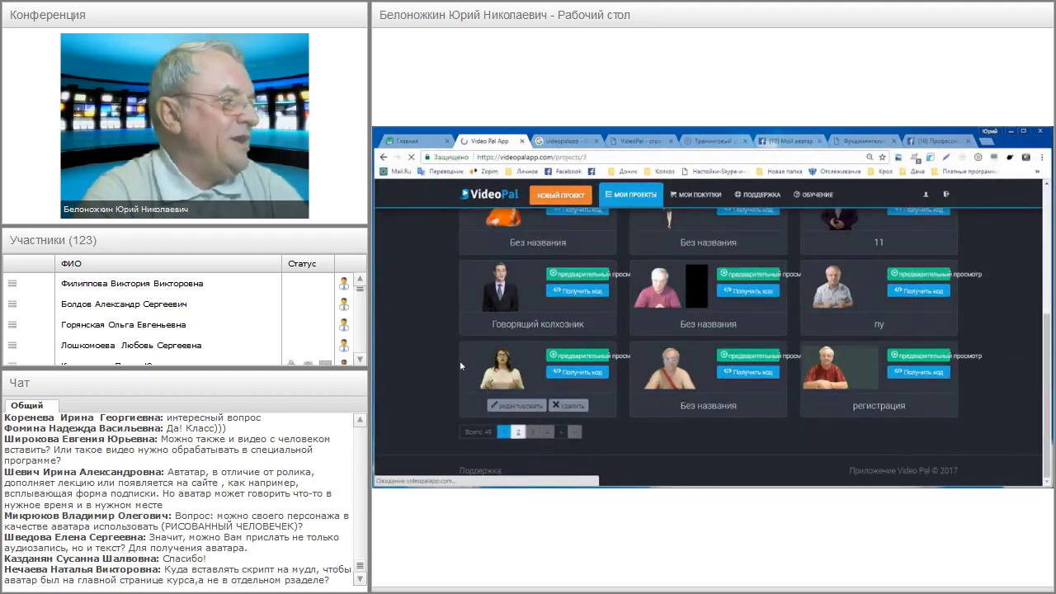
scroll(460, 362, down, 3)
scroll(462, 366, down, 2)
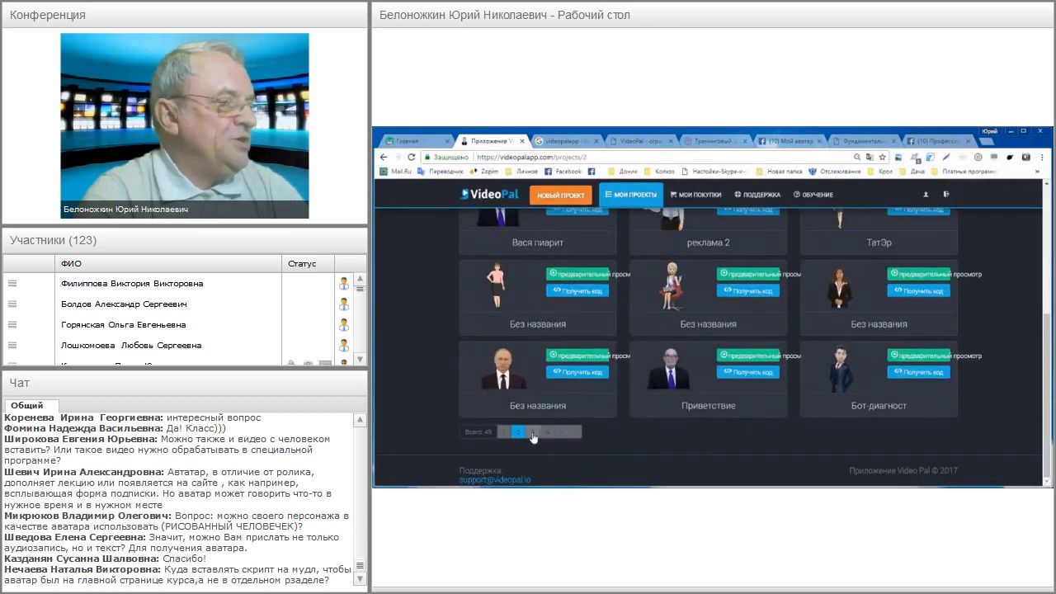
click(532, 432)
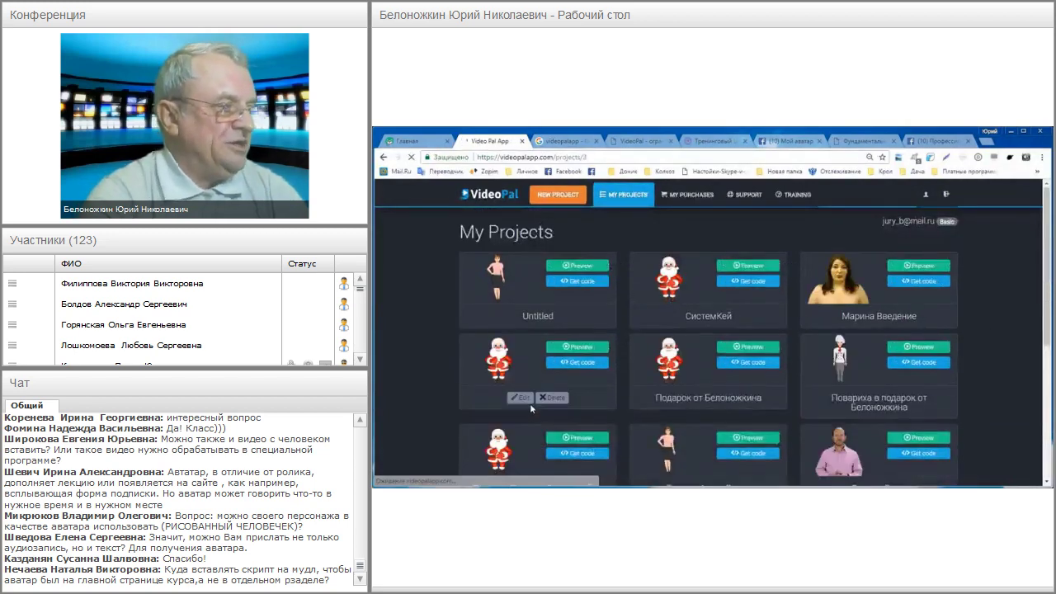
scroll(534, 392, down, 5)
scroll(536, 400, down, 2)
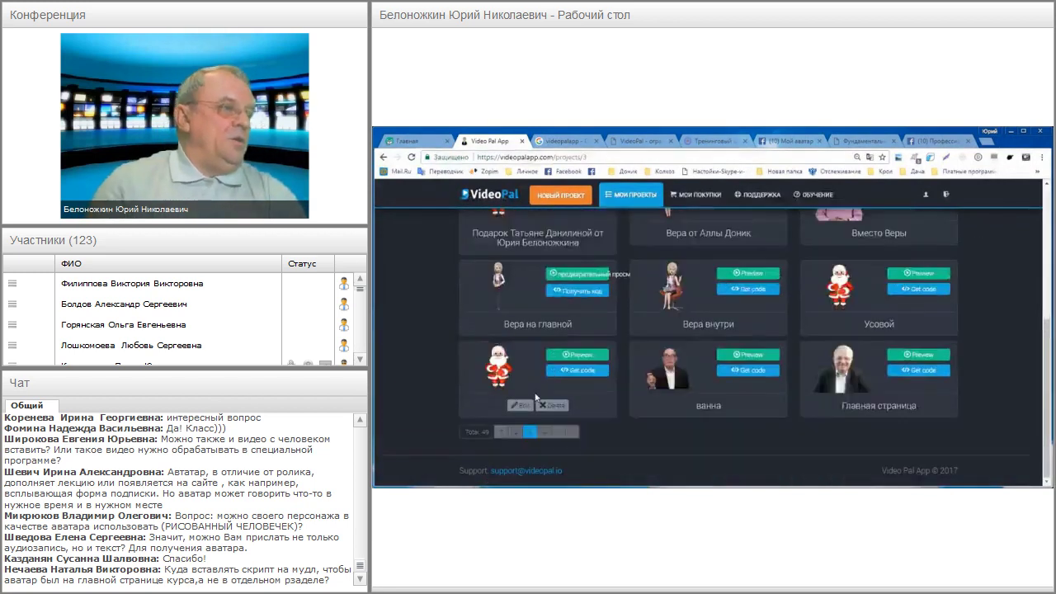